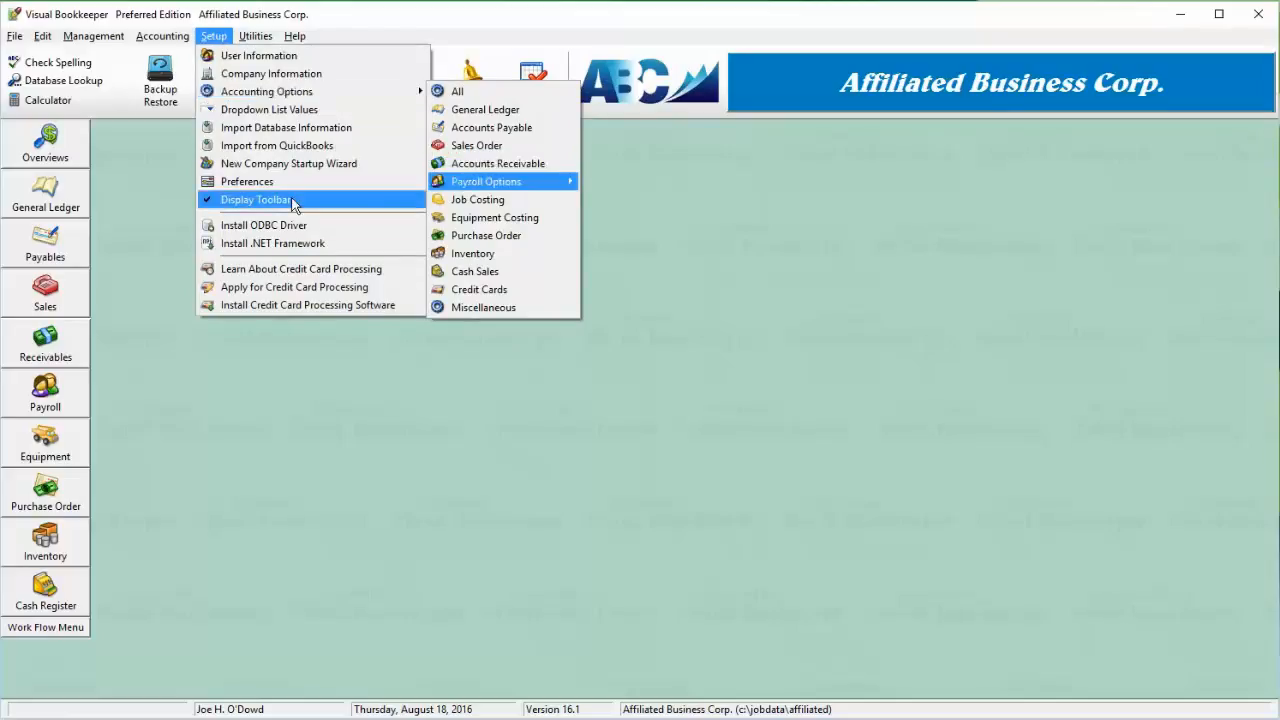
Step: Open the Accounts Receivable setup options
click(65, 352)
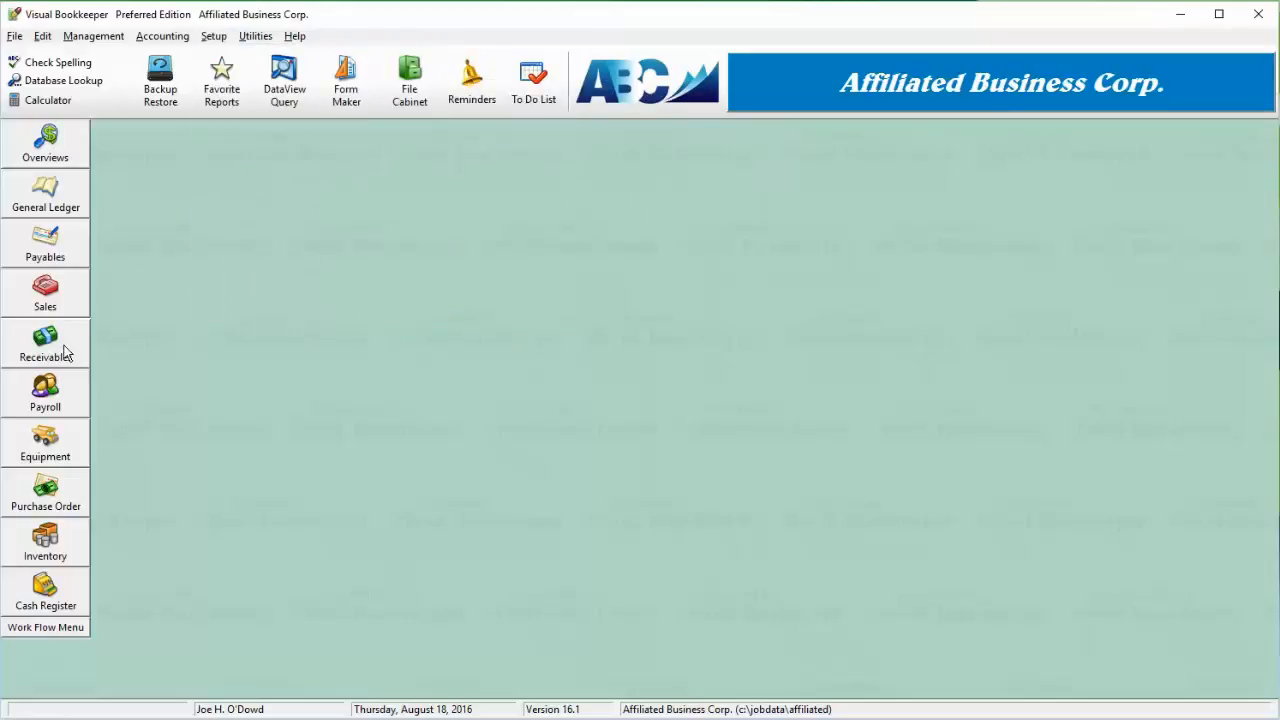
right_click(65, 352)
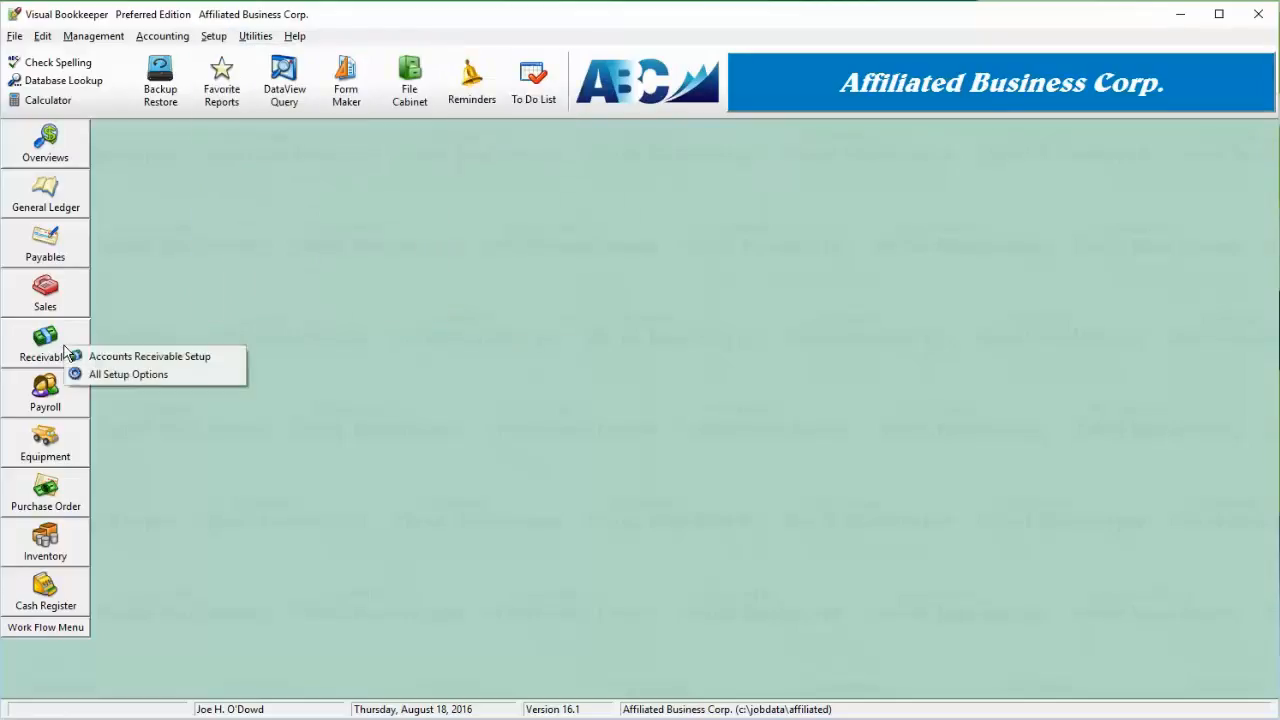
click(229, 358)
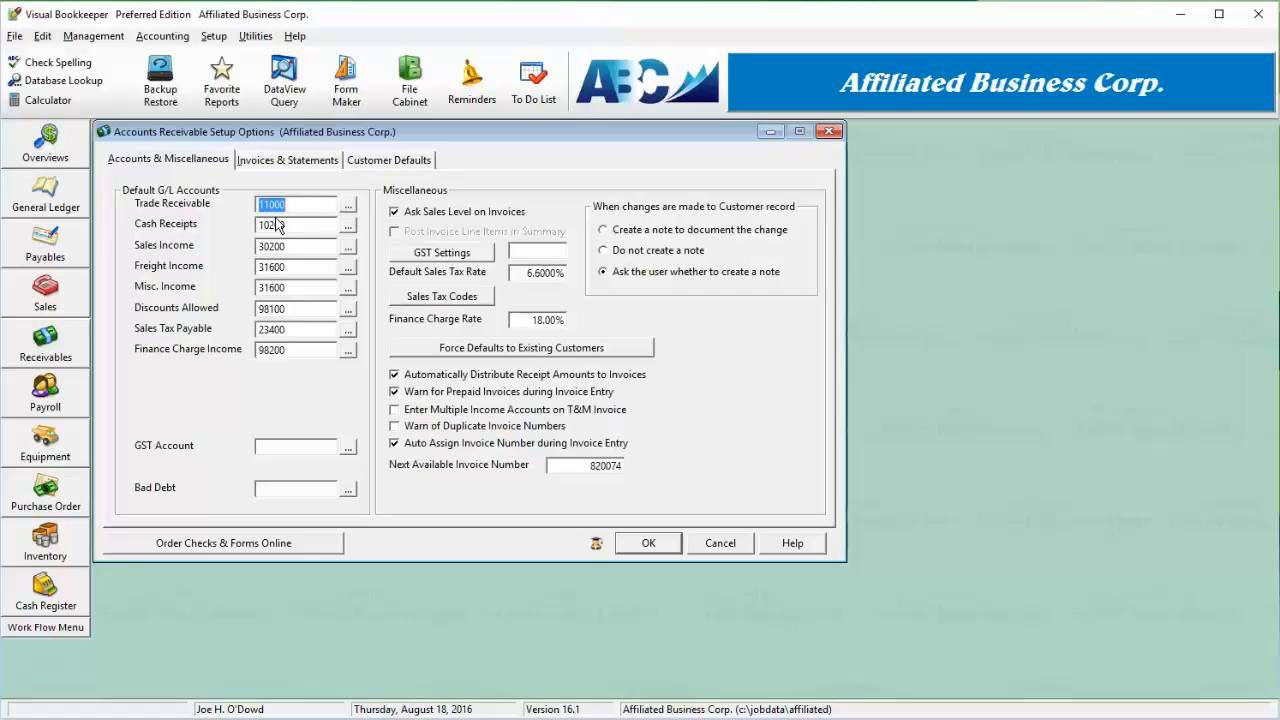
Step: Review the default G/L accounts for receipts, income, discounts, sales tax, finance charges, GST and bad debt
click(306, 226)
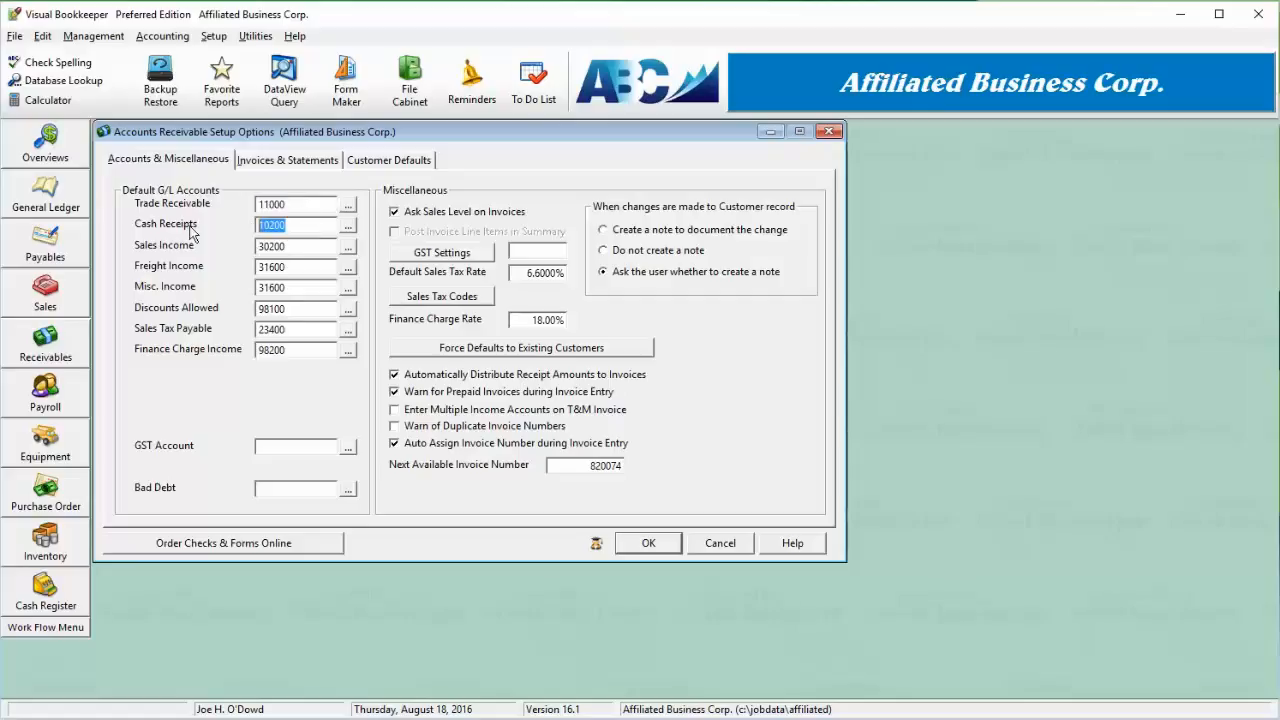
click(306, 246)
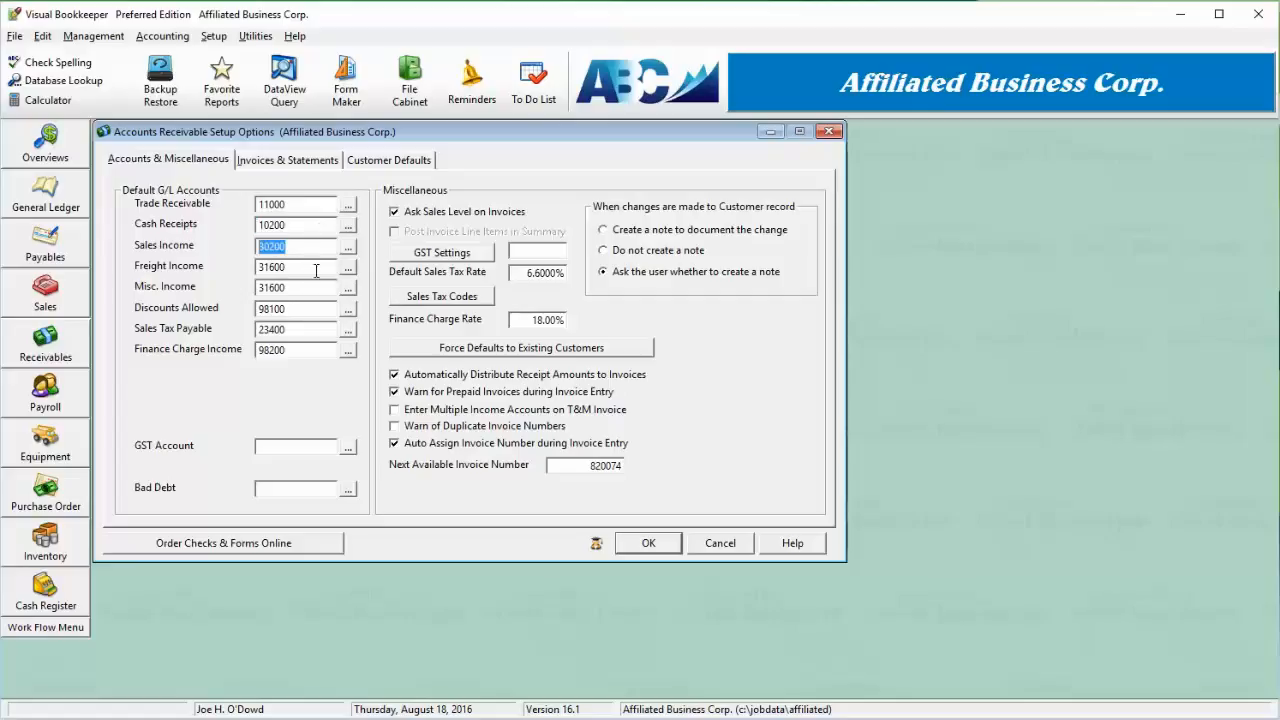
click(316, 268)
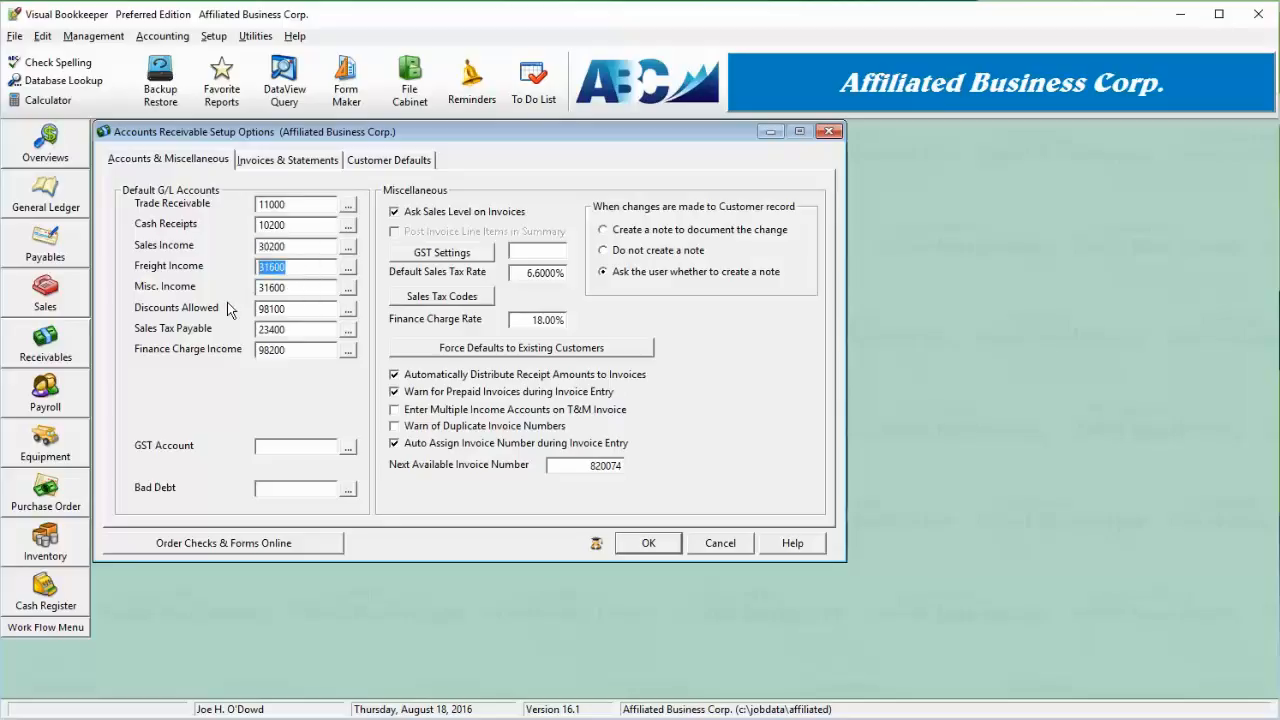
click(296, 288)
click(296, 307)
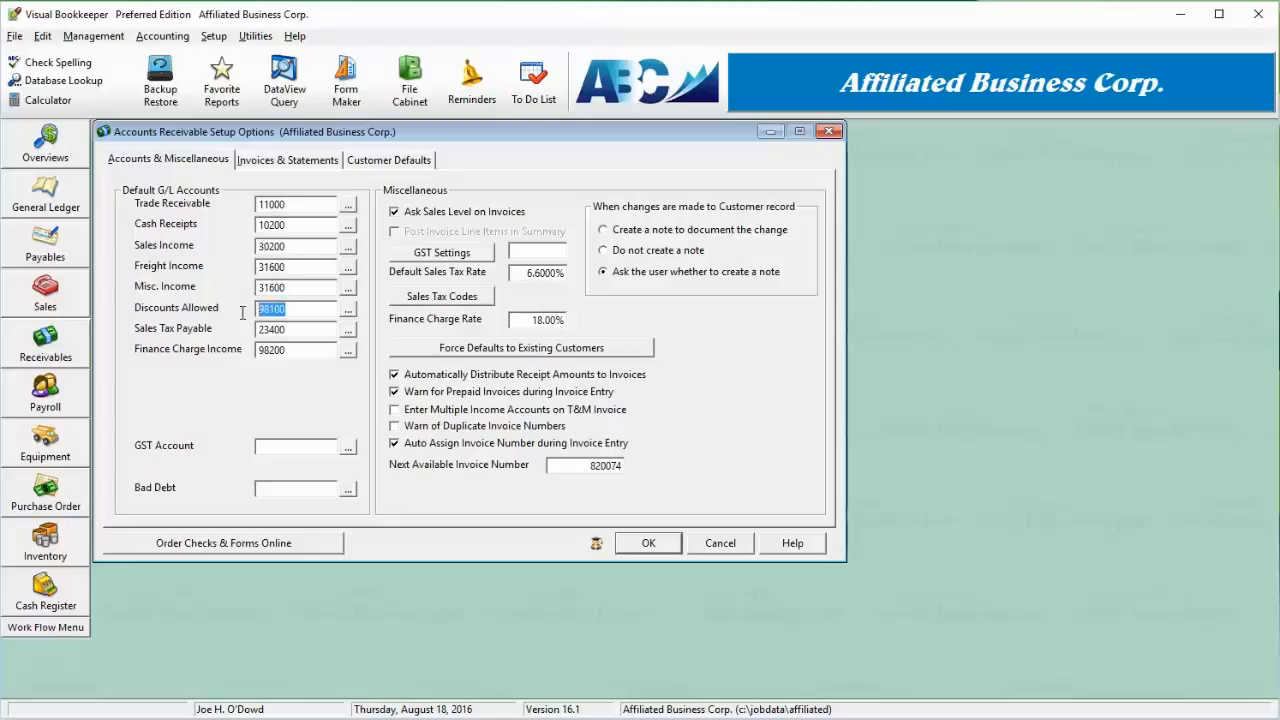
click(297, 331)
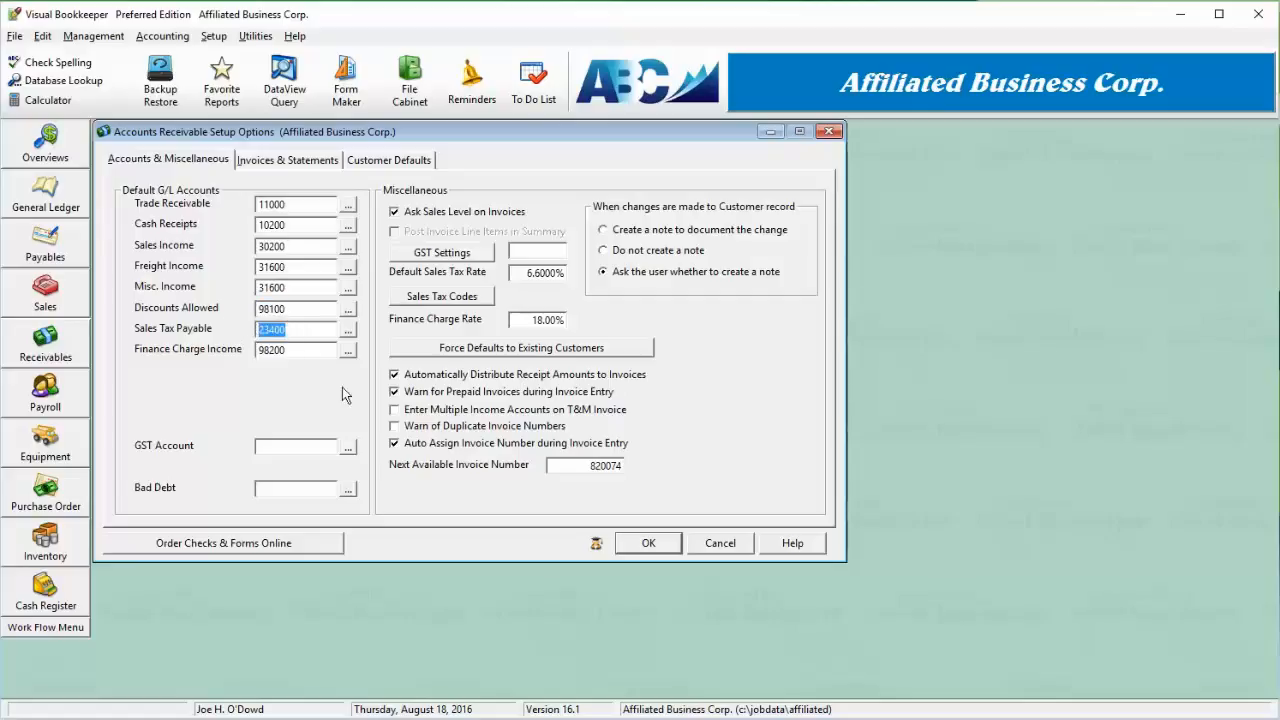
click(300, 447)
click(306, 352)
click(288, 489)
Step: Choose creating a note for customer record changes, and return the choice to asking the user
click(656, 236)
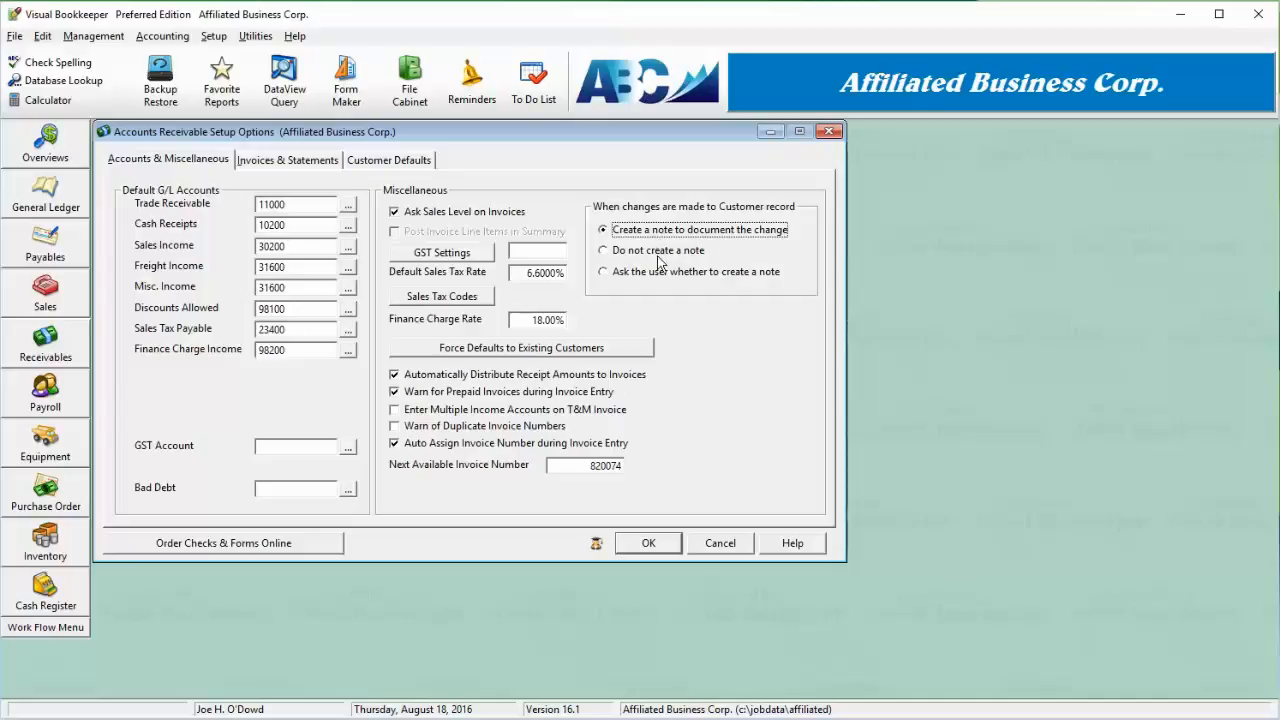
click(661, 276)
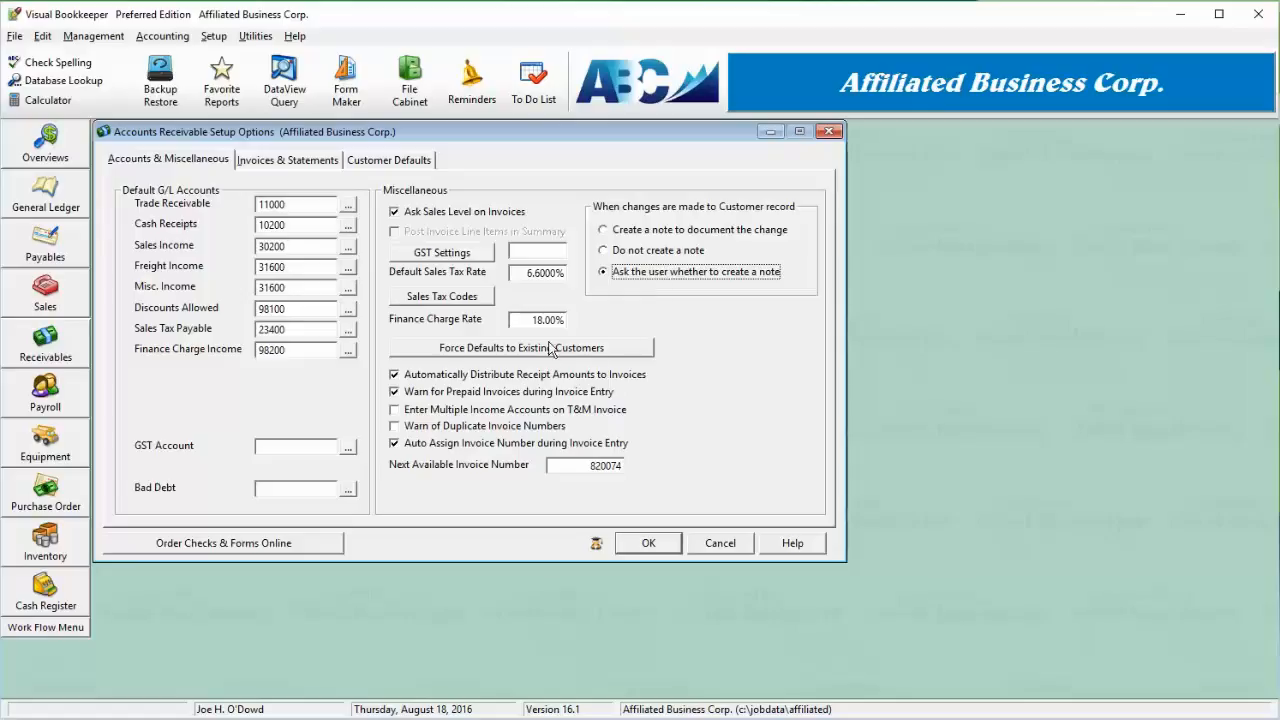
Step: Examine the sales level option, the GST description and abbreviation, and the default sales tax rate
click(470, 215)
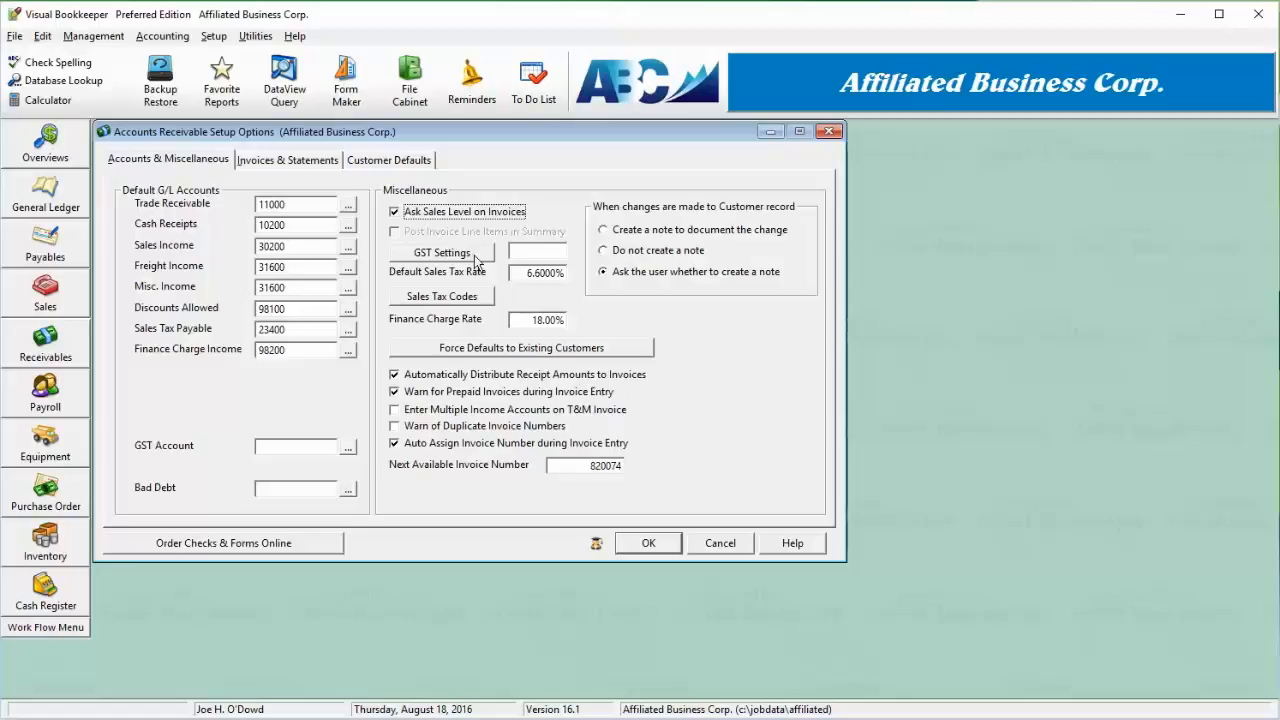
click(475, 258)
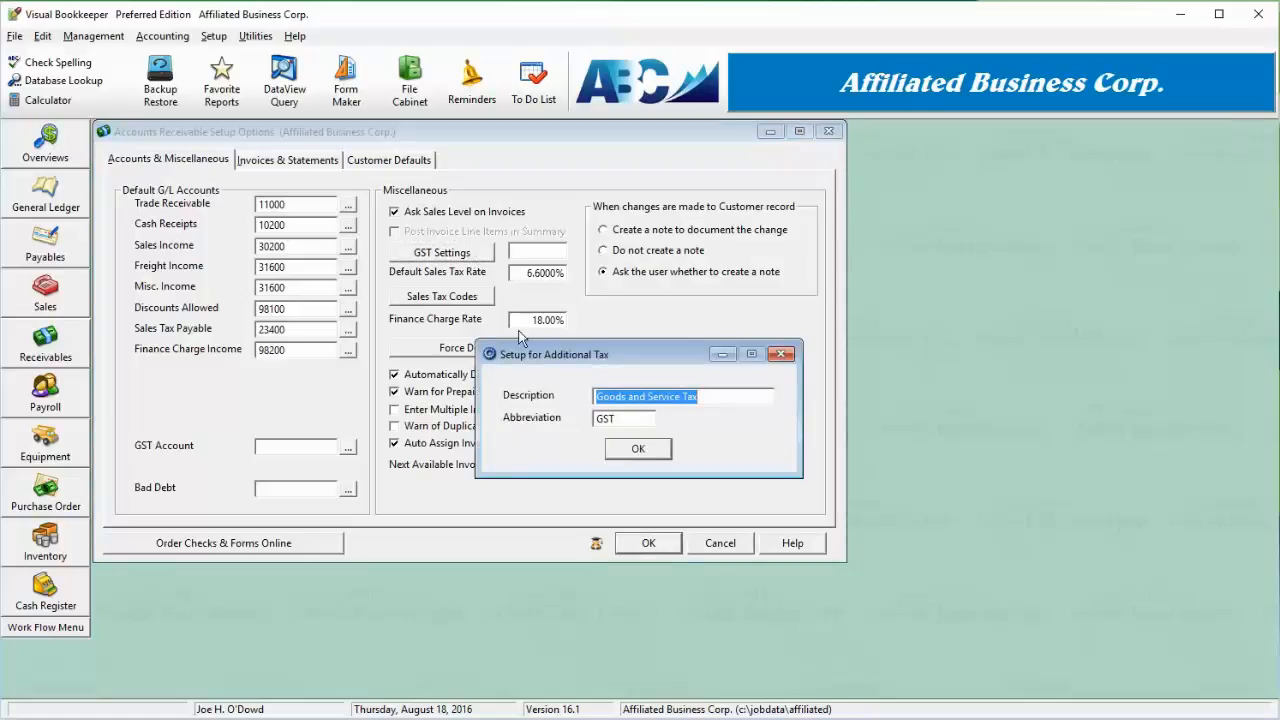
click(651, 453)
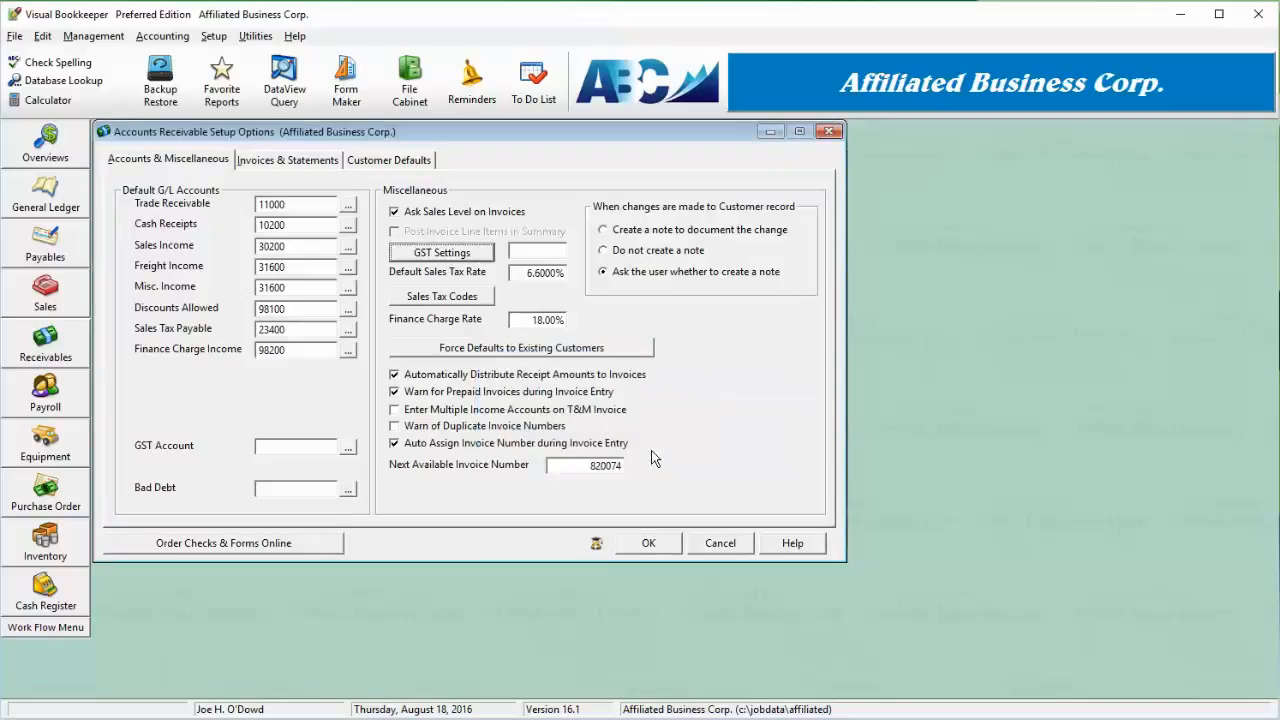
click(464, 256)
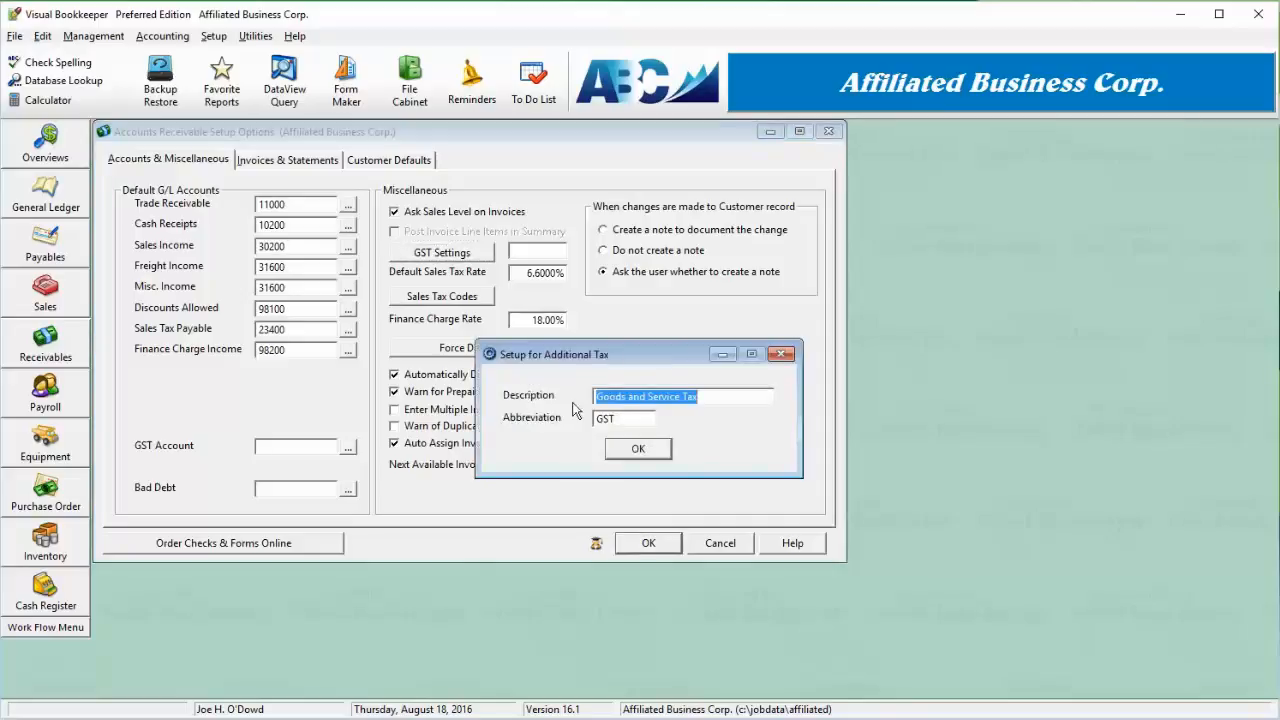
click(637, 451)
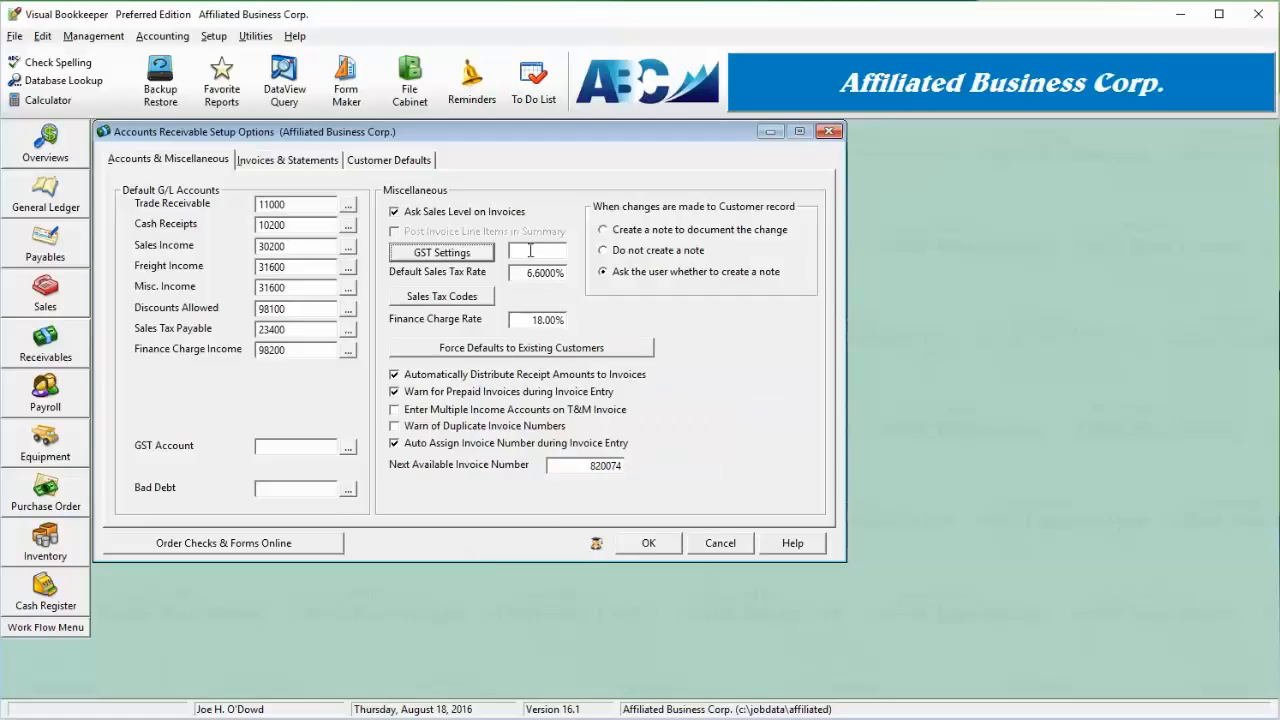
drag(529, 272, 580, 282)
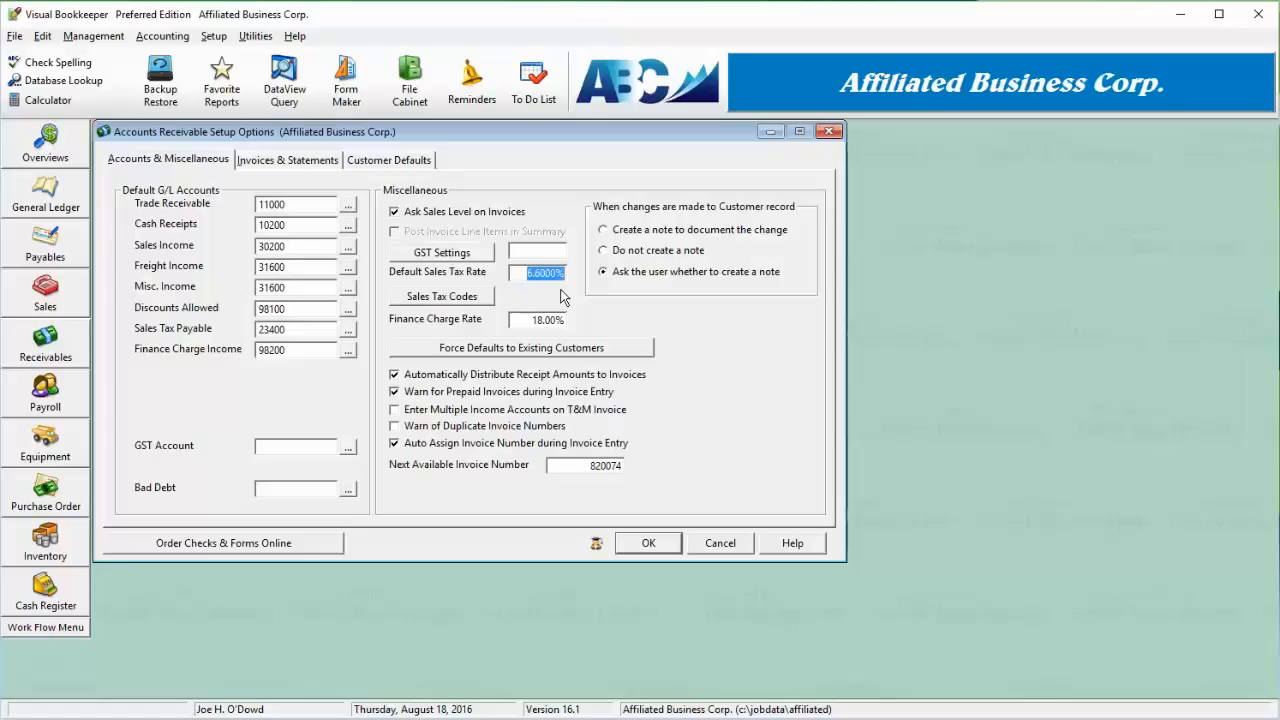
Step: Add a new sales tax code OR125 with the description "Oregon Portland Area"
click(472, 298)
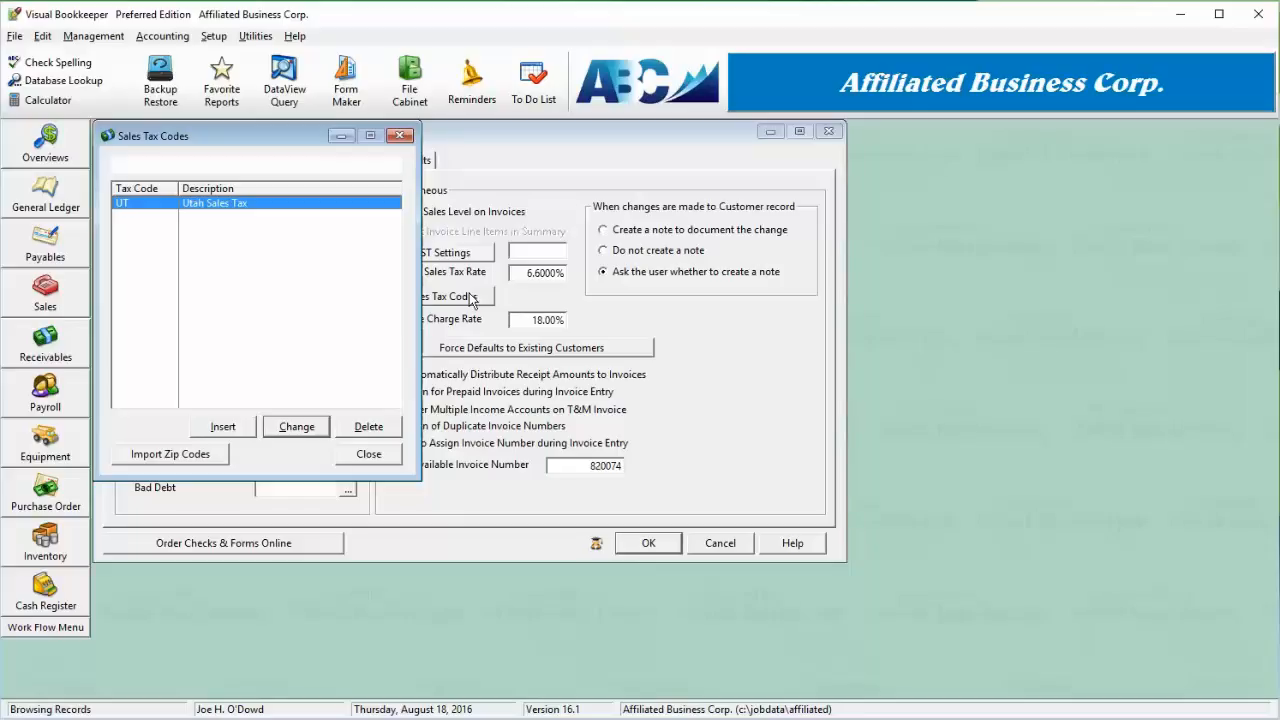
click(221, 432)
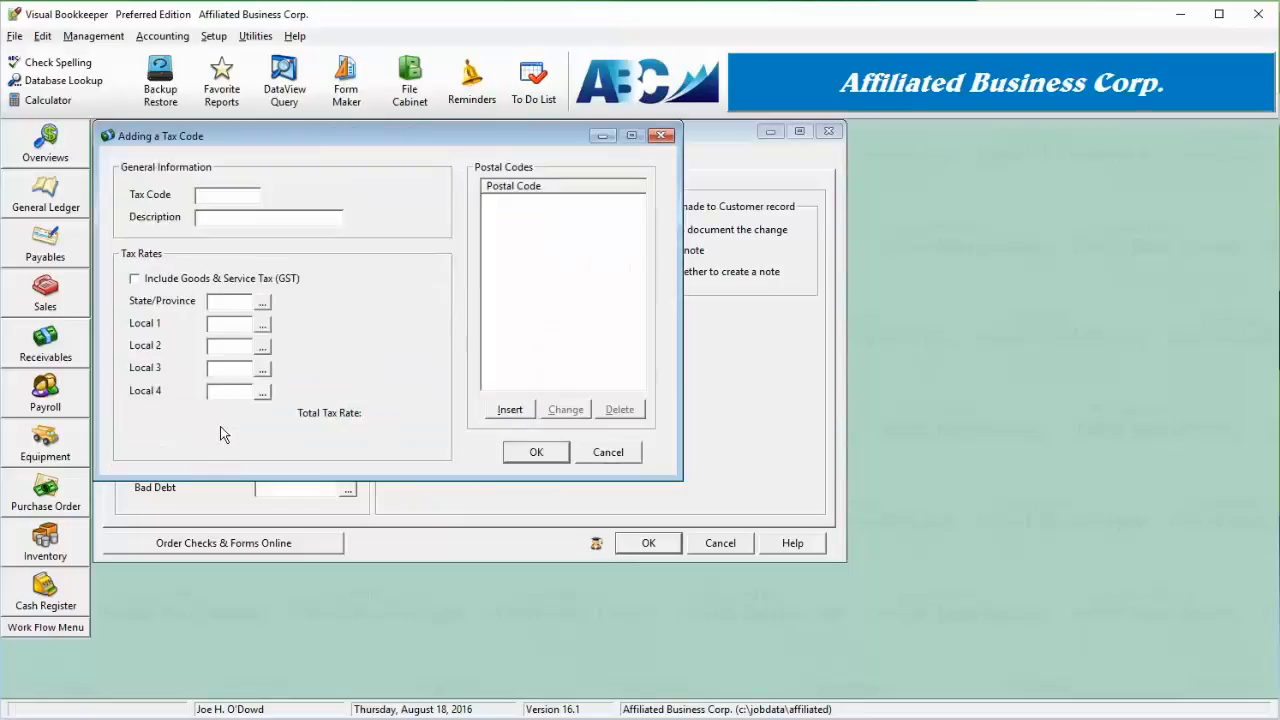
text(MAN)
key(shift+Tab)
text(OR125)
key(Tab)
text(Oregon)
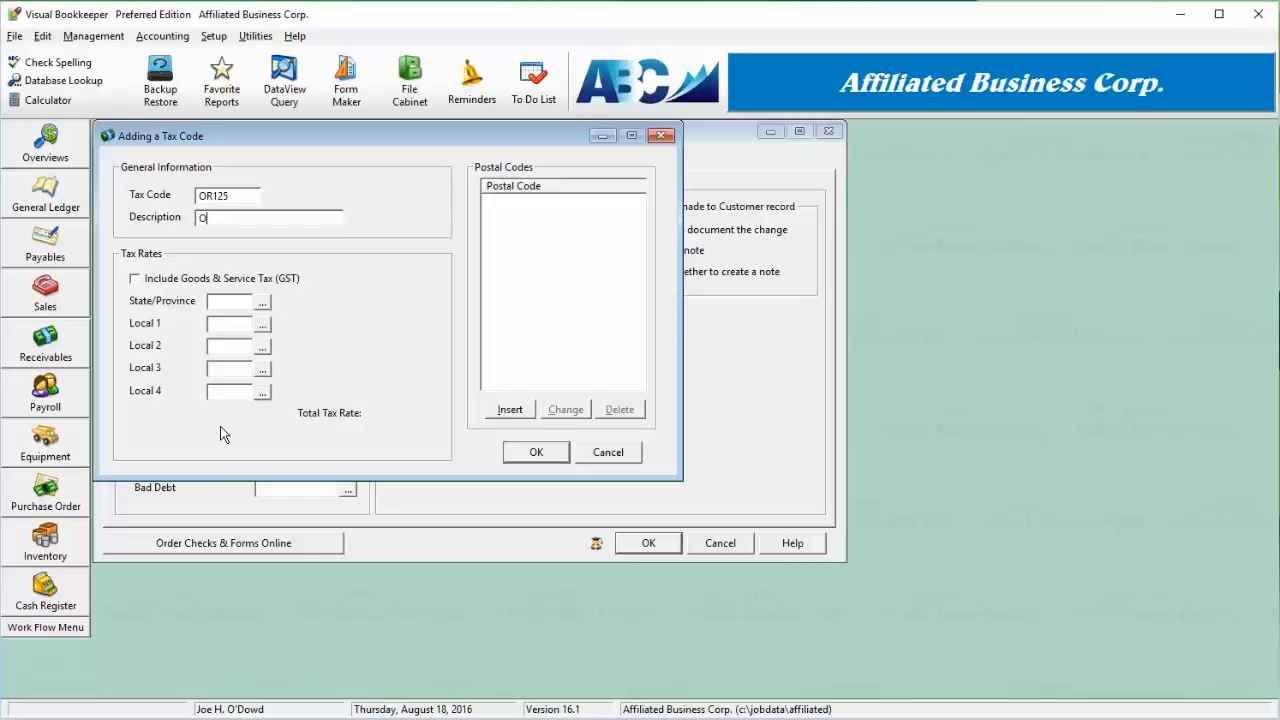
text(tland Area)
Step: Assign Oregon (OR) as the state/province of the new tax code
click(262, 305)
key(o)
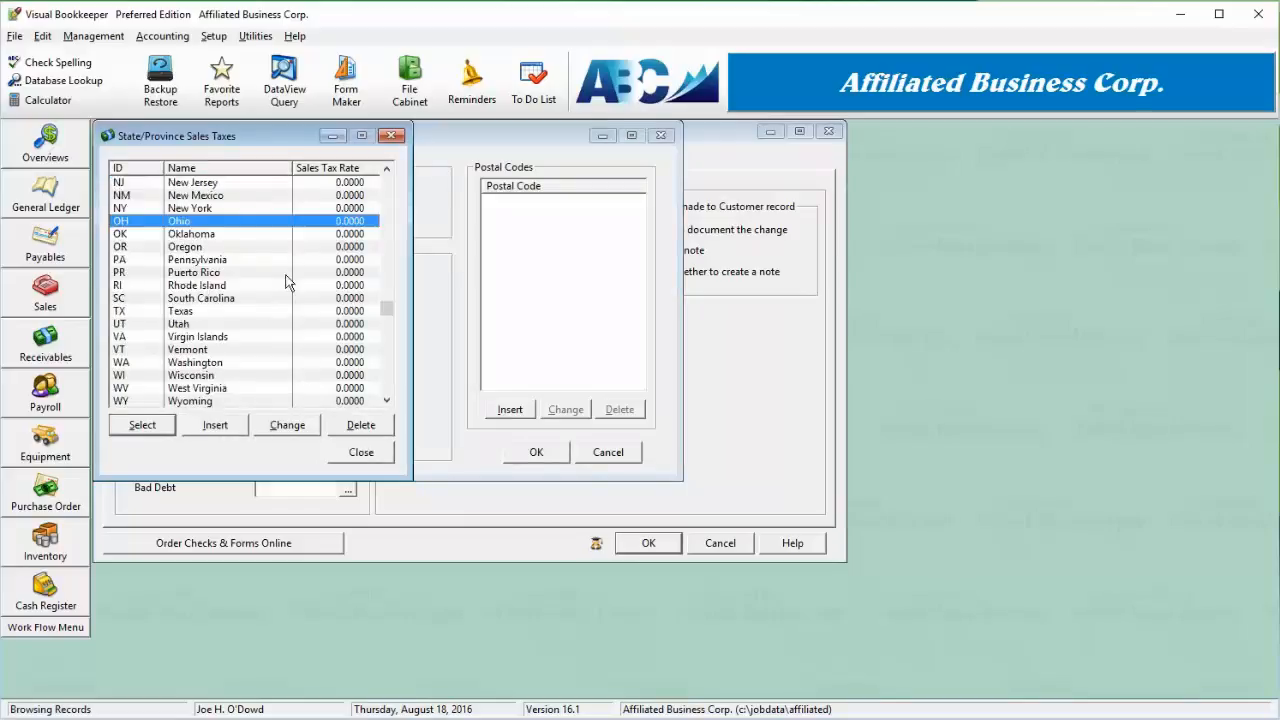
double_click(209, 248)
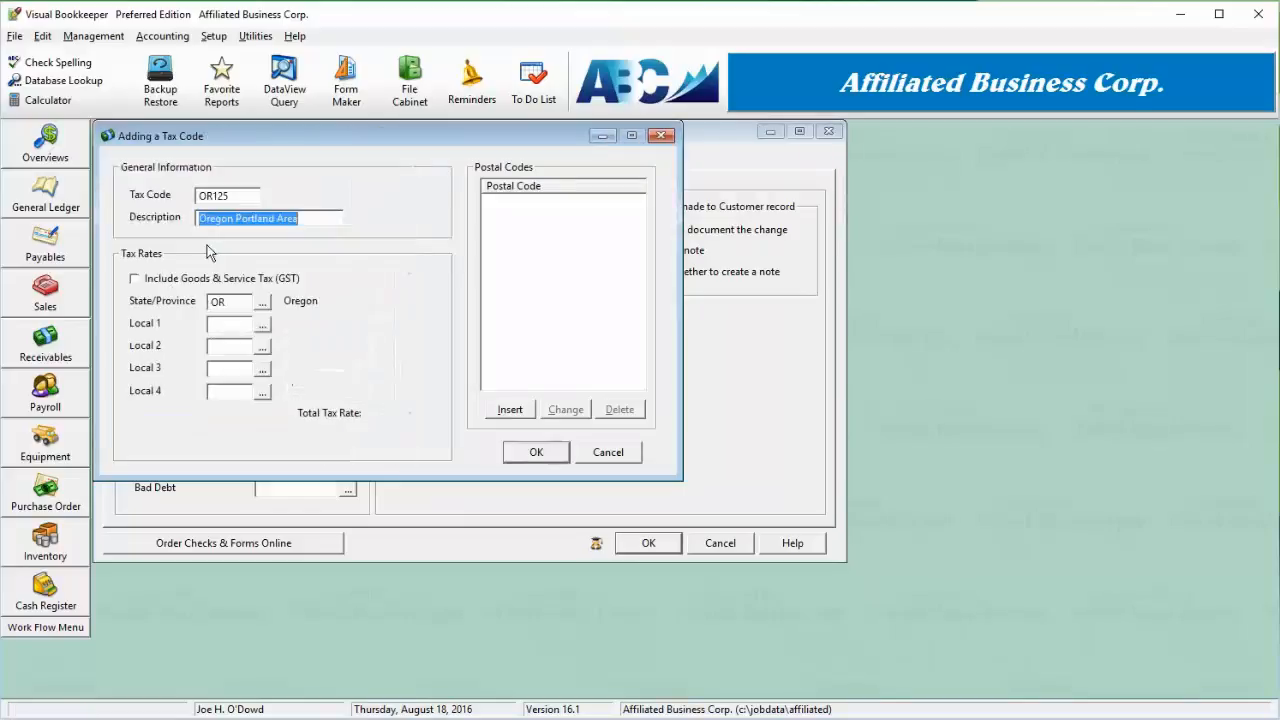
Step: Set Oregon's state sales tax rate to 5% and reselect it for the tax code
click(262, 307)
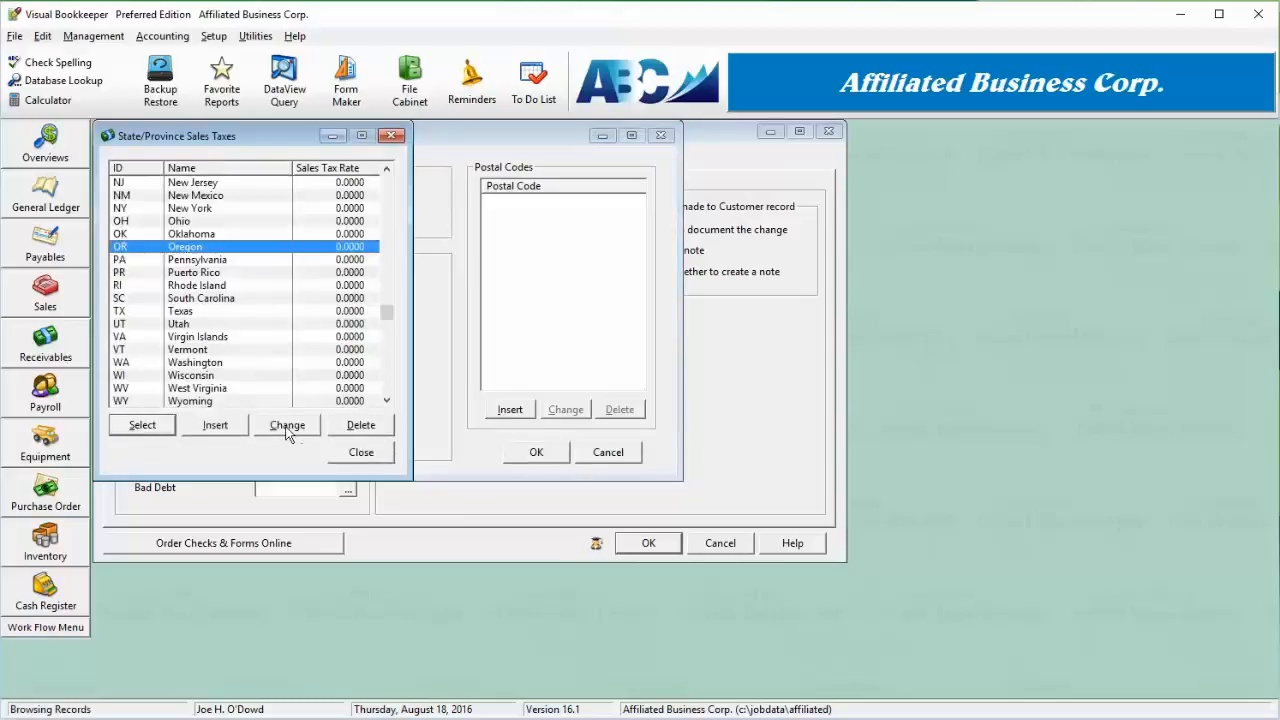
click(287, 427)
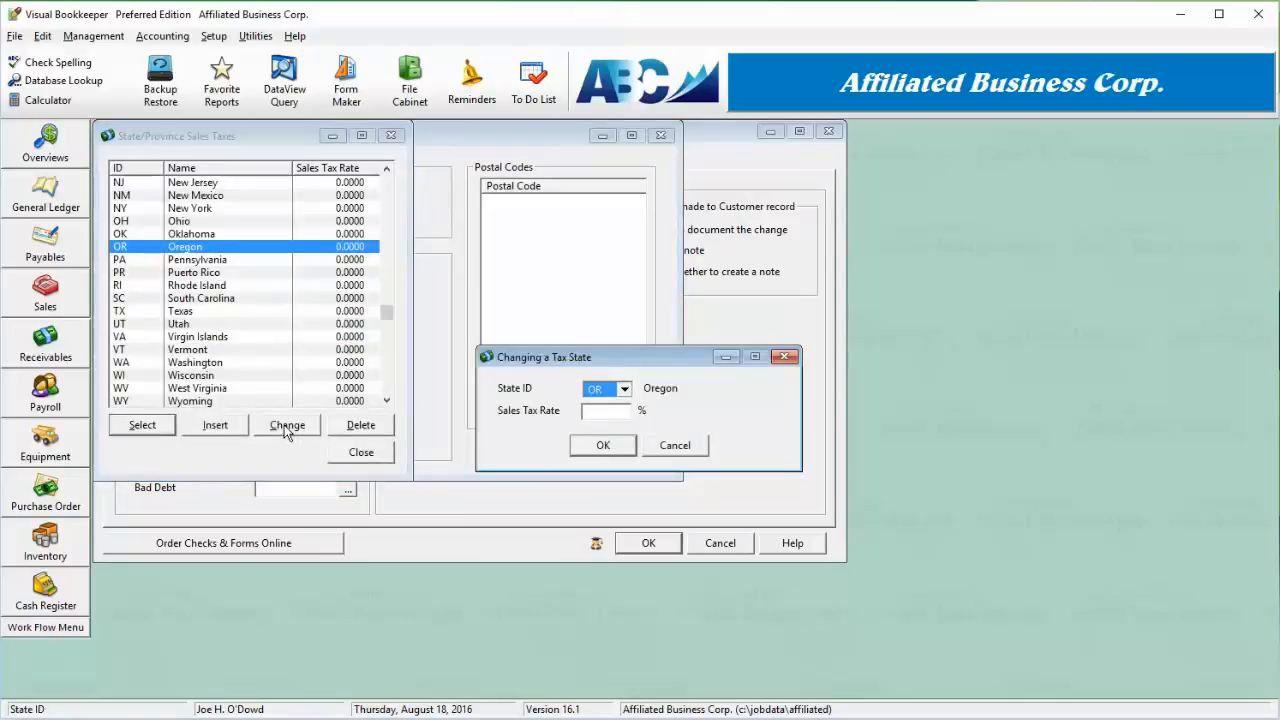
key(Tab)
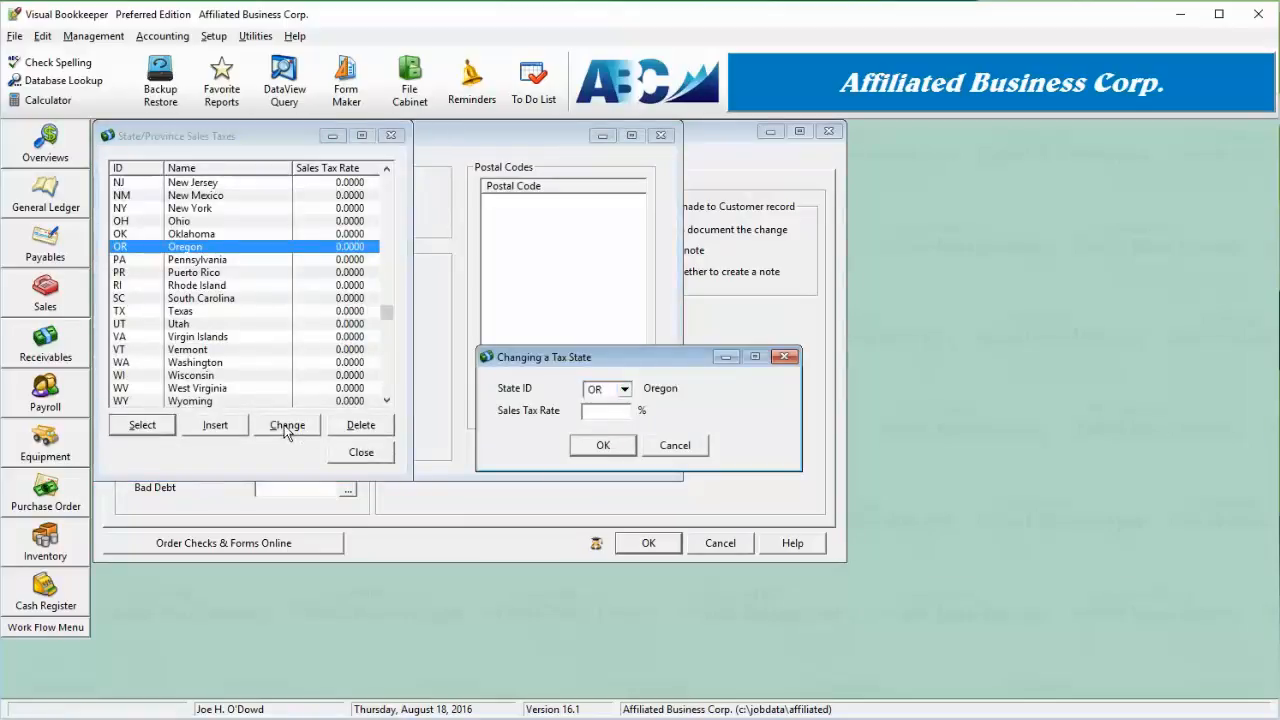
text(5)
click(603, 445)
click(142, 428)
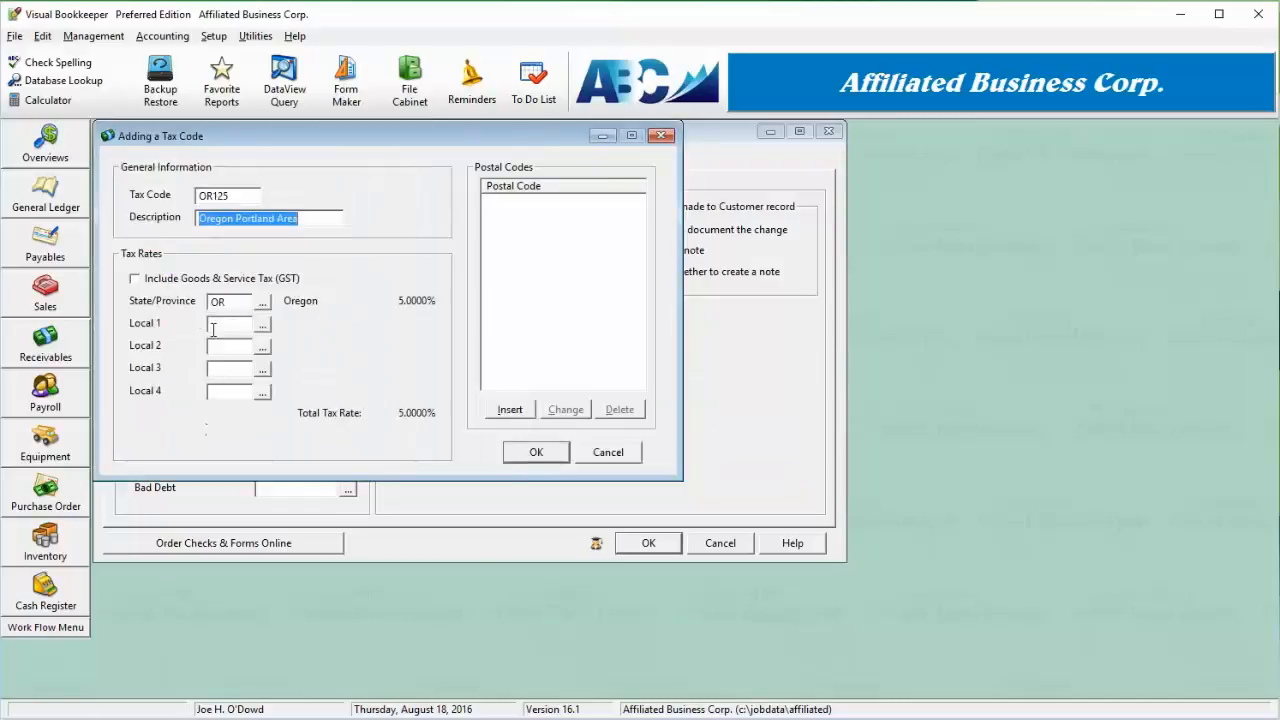
Step: Create a local tax item POR, described as Portland, with a 1.25 rate and assign it as Local 1
click(258, 330)
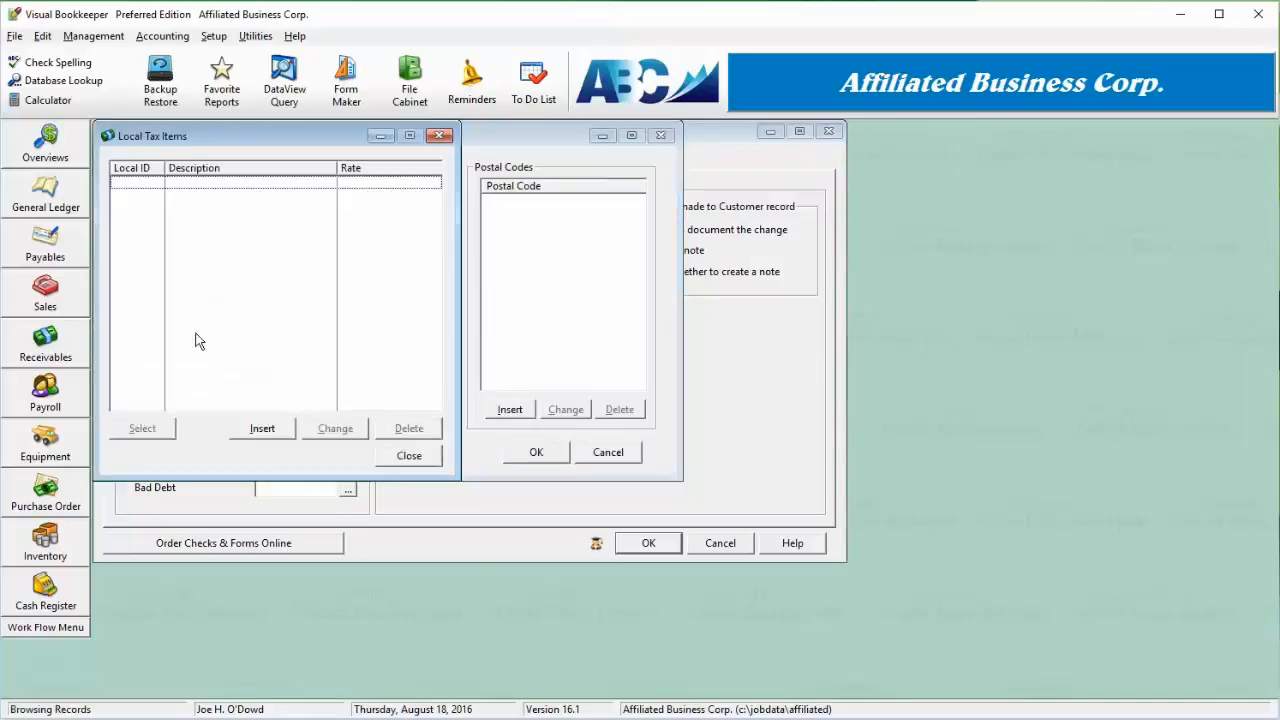
click(262, 430)
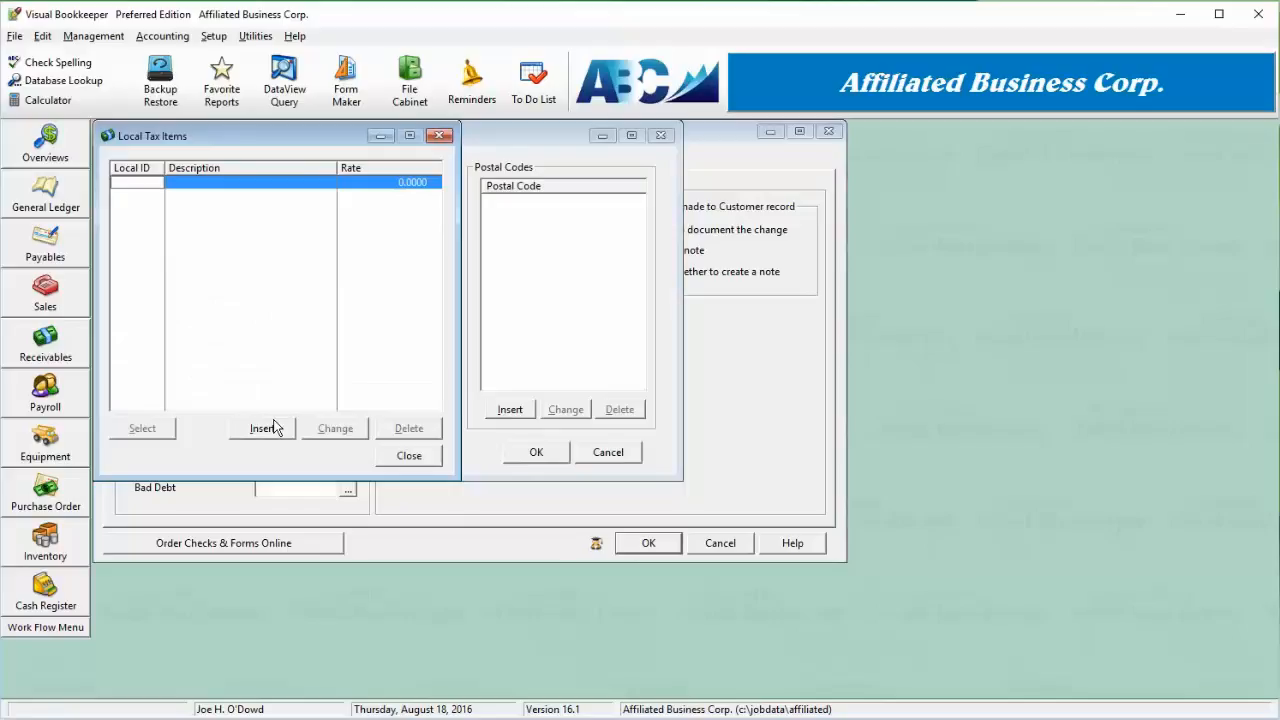
text(POR)
key(Tab)
text(Por)
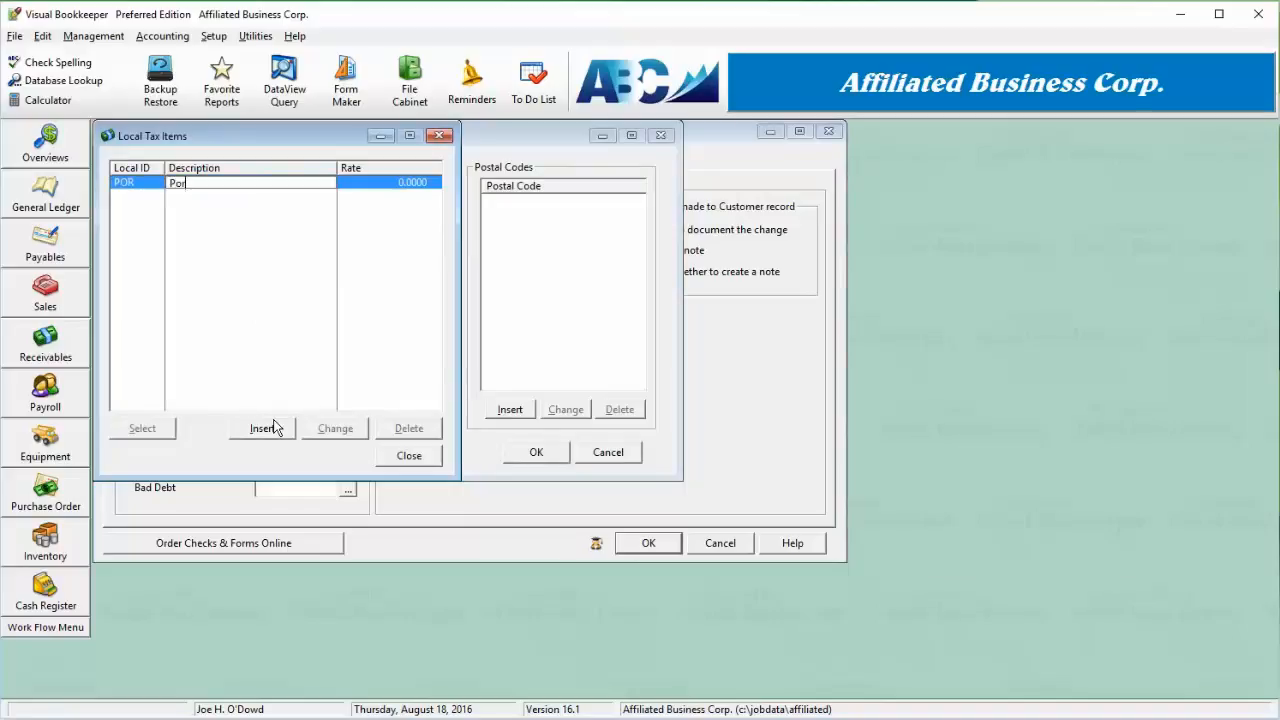
text(tland)
key(Tab)
text(1.25)
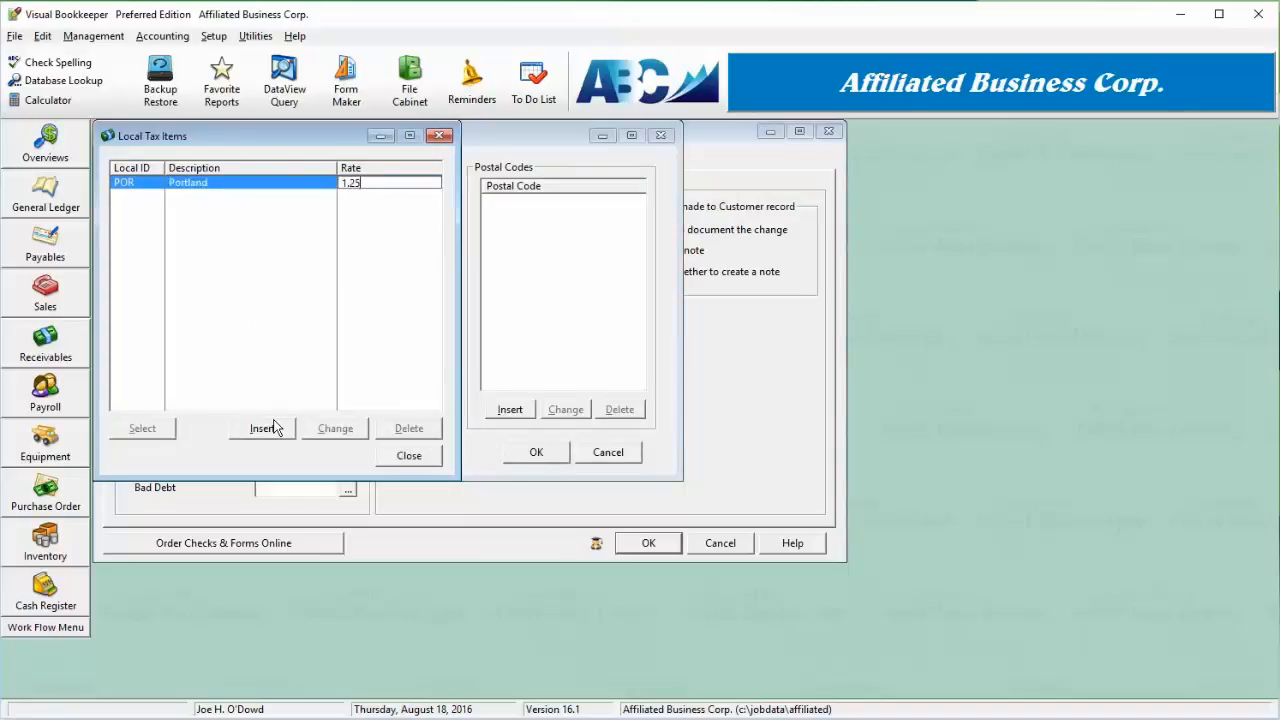
key(Return)
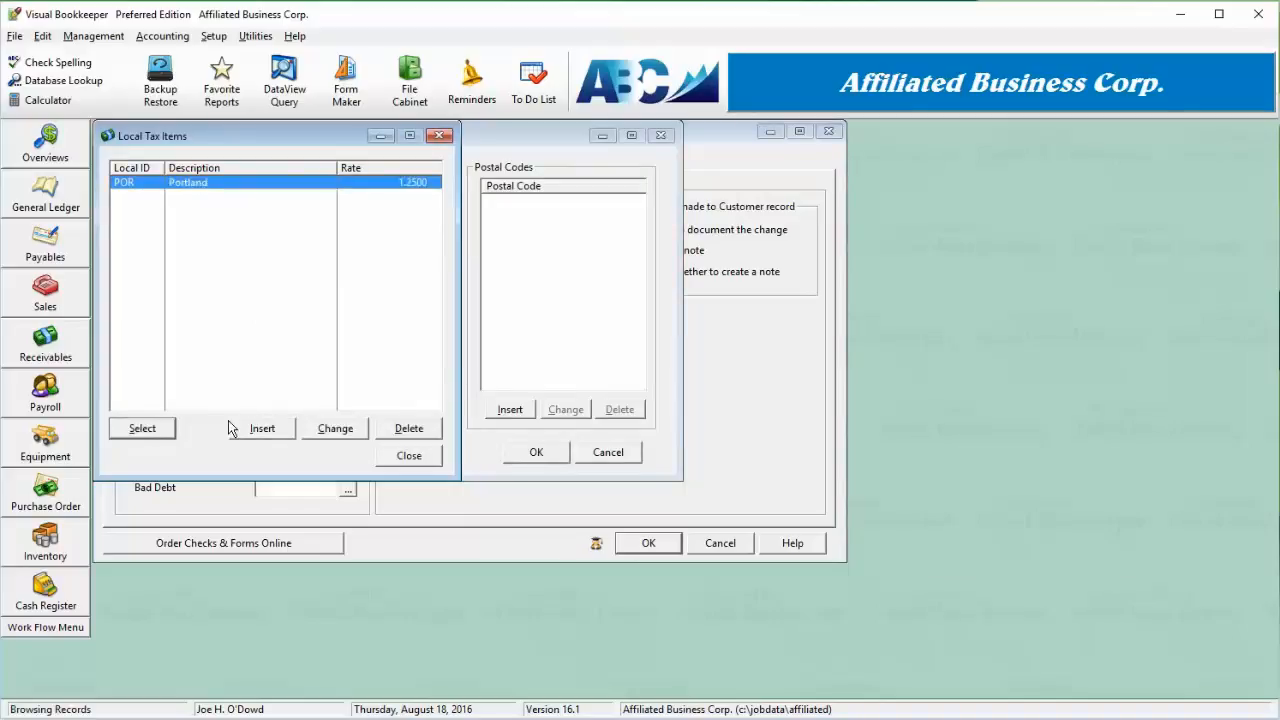
click(131, 432)
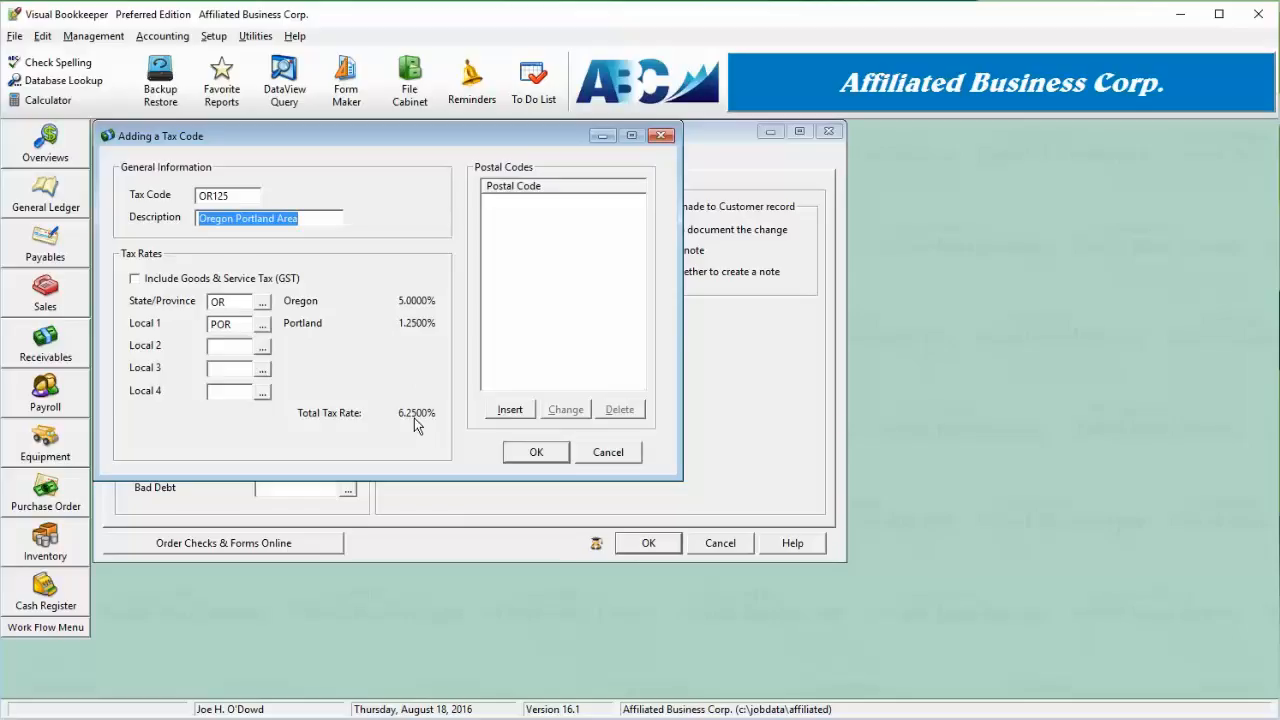
Step: Save the OR125 tax code and close the sales tax codes list
key(shift+Tab)
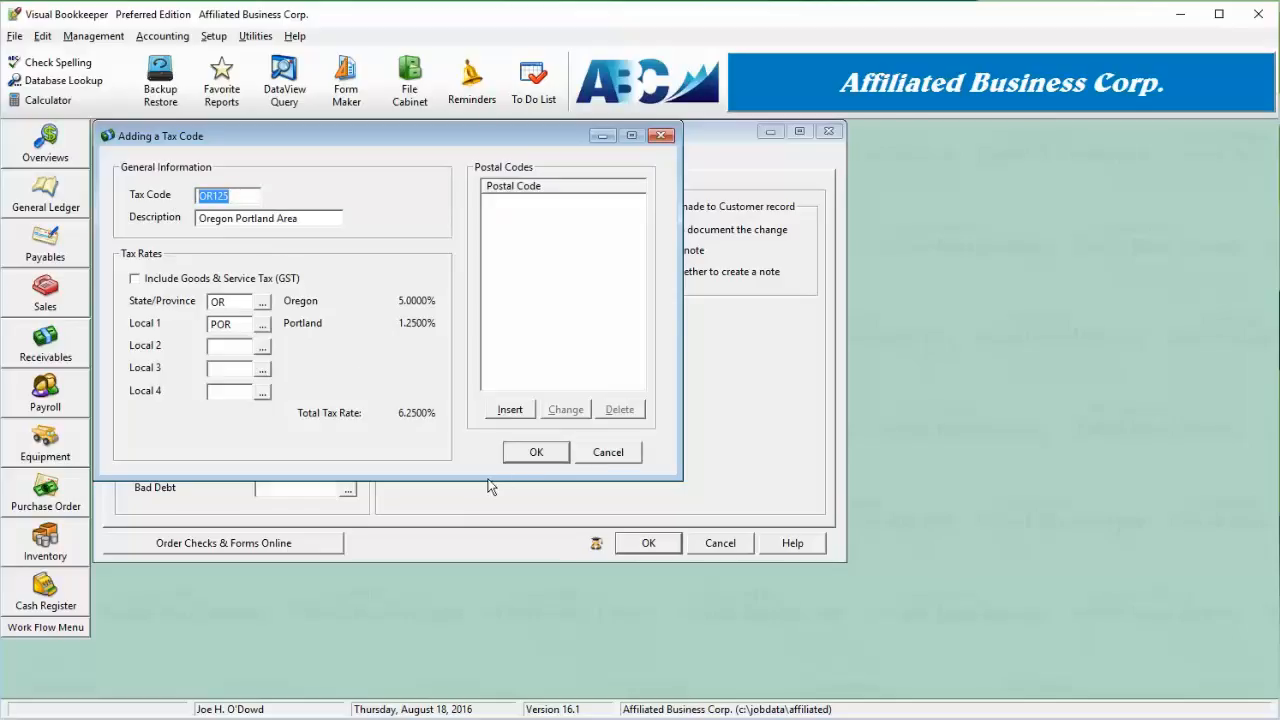
click(538, 454)
click(364, 458)
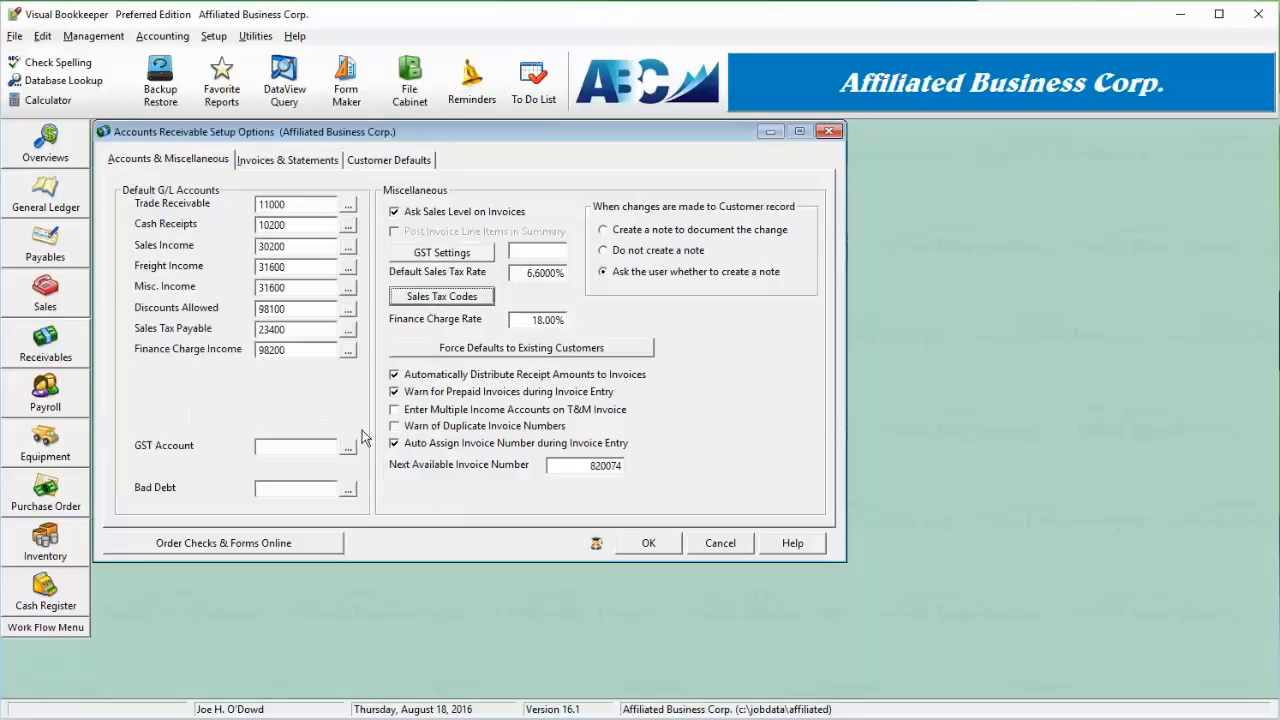
Step: Review the finance charge rate and the options for forcing defaults onto a range, list or all customers, without applying them
drag(520, 320, 578, 322)
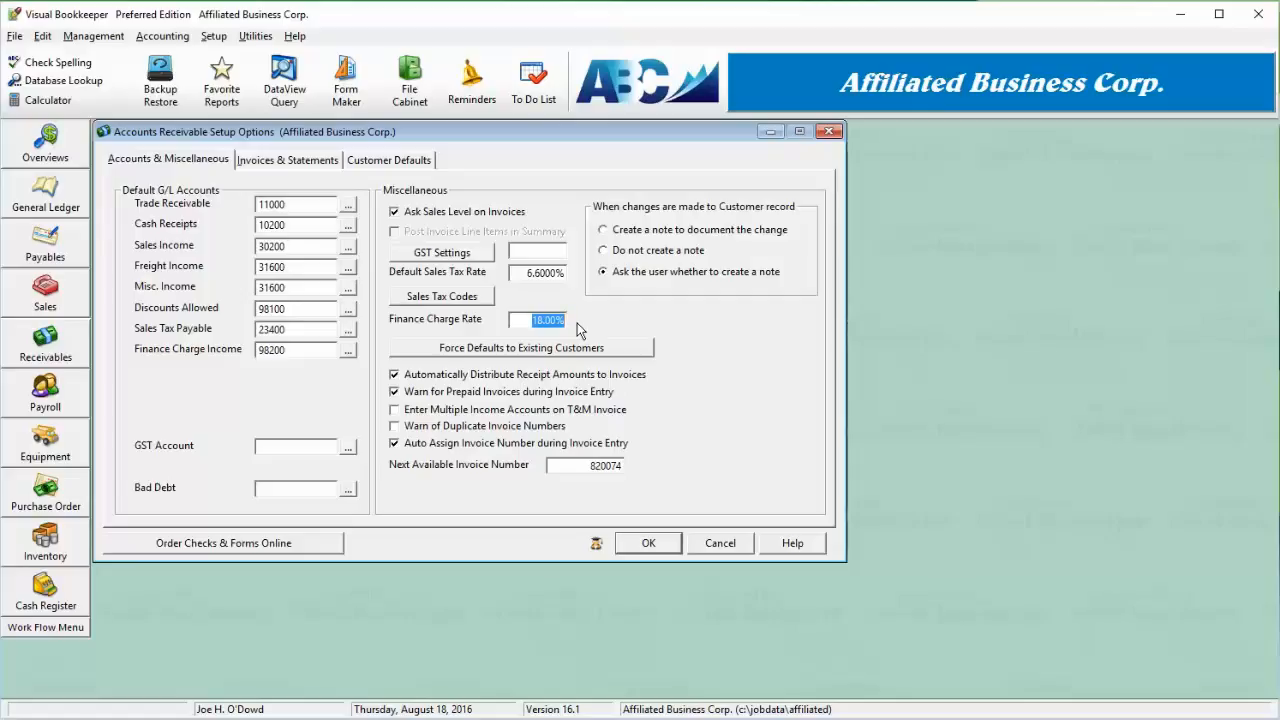
click(564, 356)
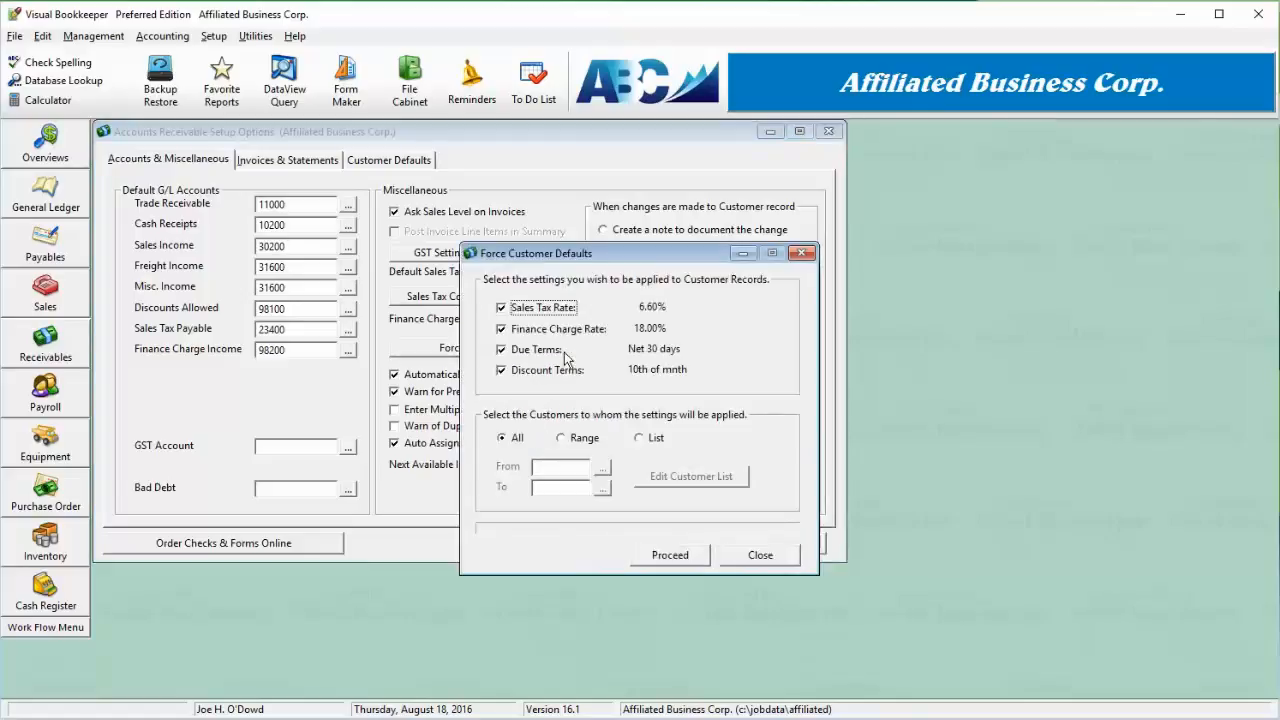
click(577, 447)
click(646, 441)
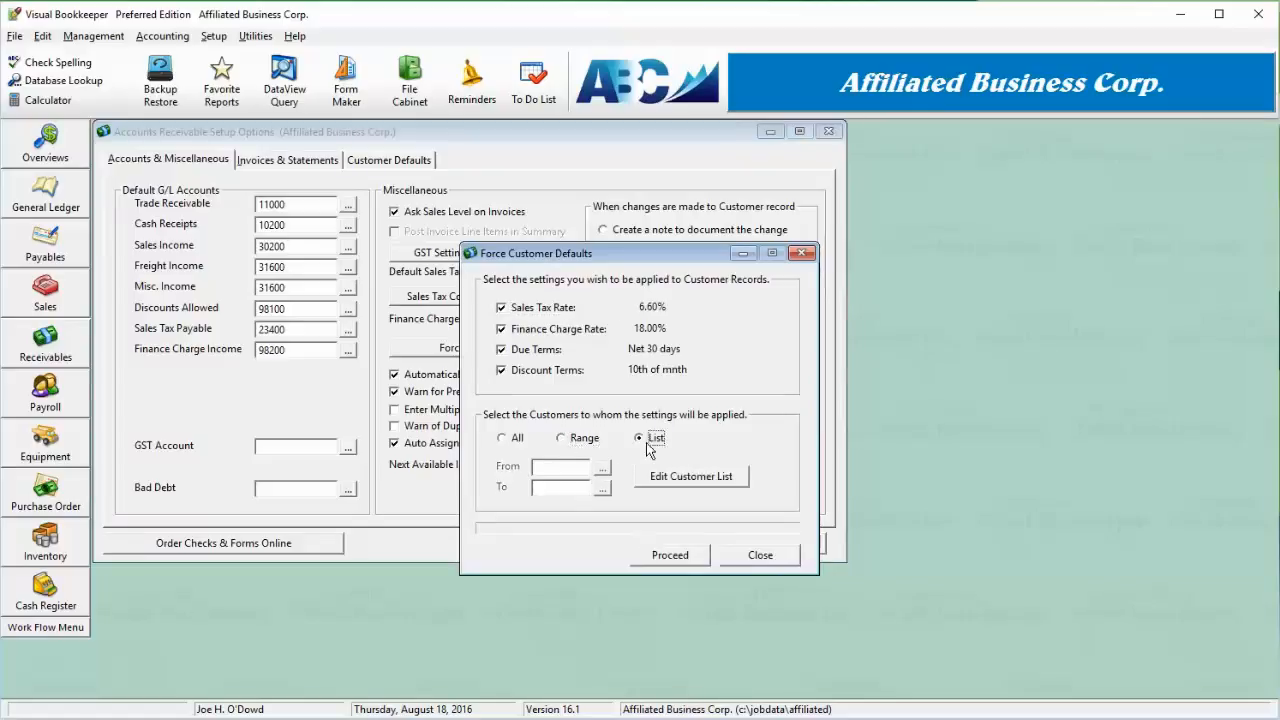
click(579, 446)
click(518, 442)
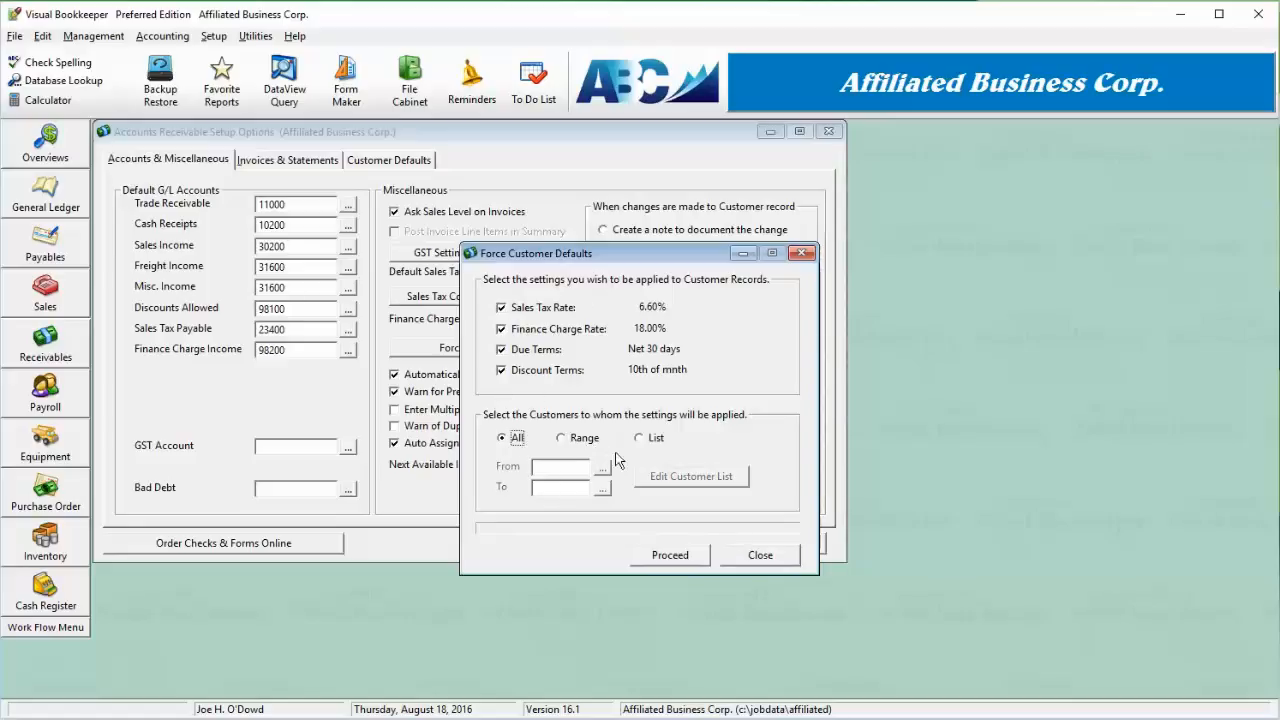
click(752, 555)
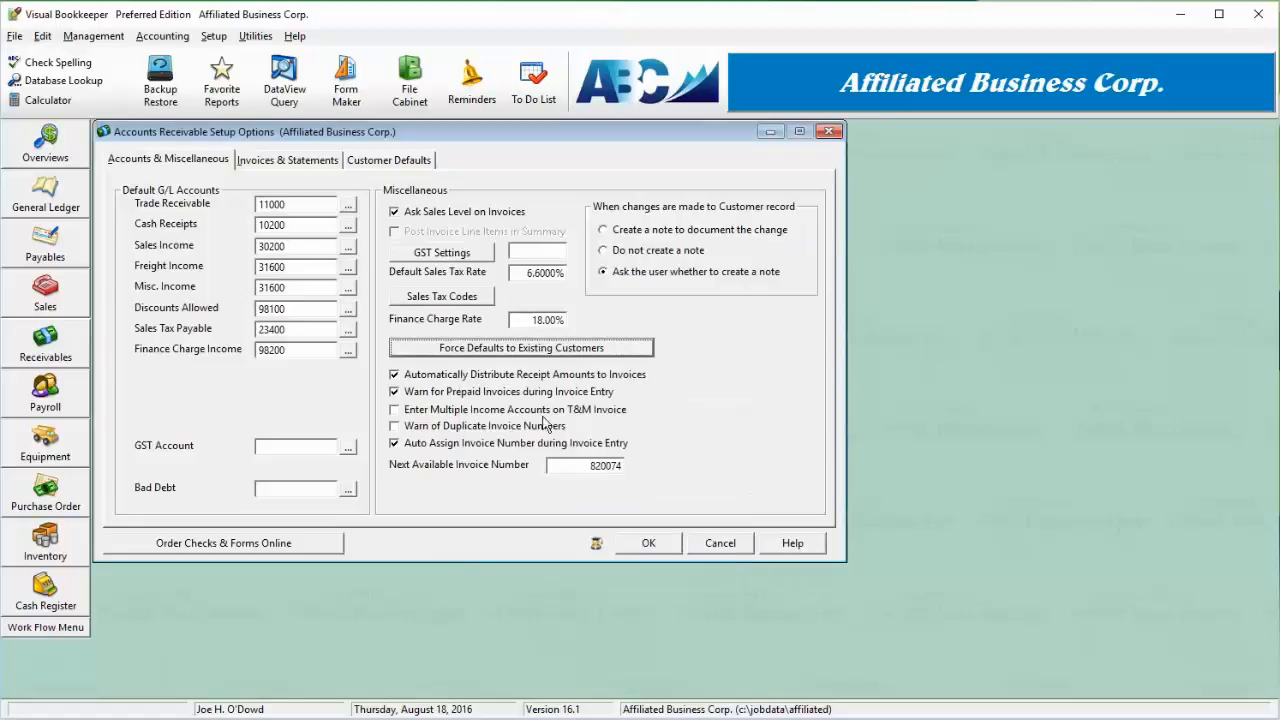
Step: Review the receipt distribution, prepaid warning, T&M income account, duplicate number and automatic invoice numbering options, including the next available invoice number
double_click(485, 377)
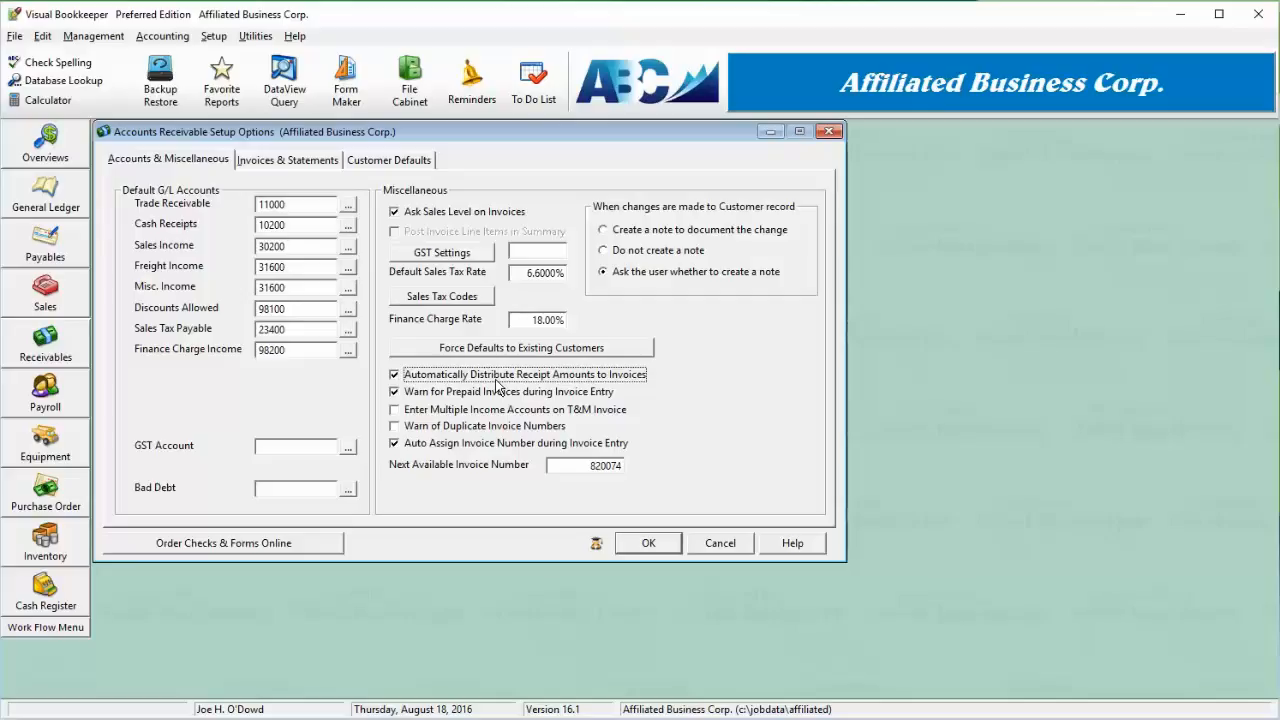
double_click(515, 393)
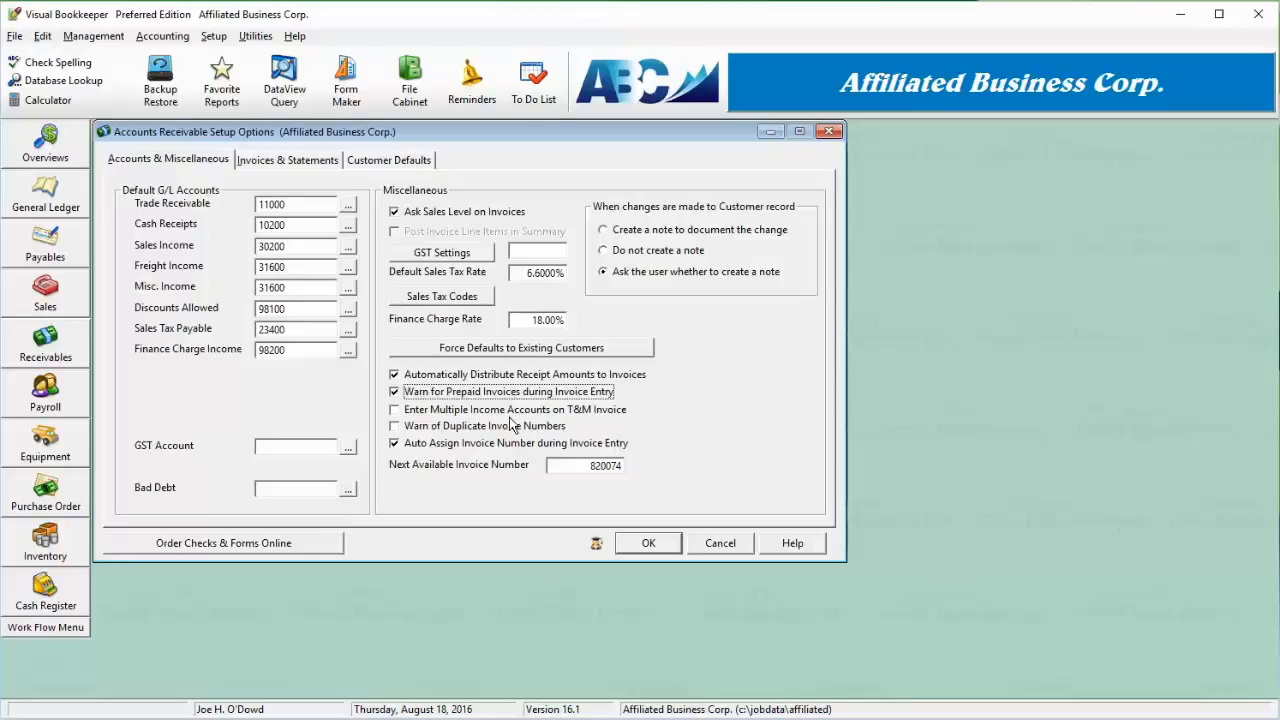
double_click(513, 412)
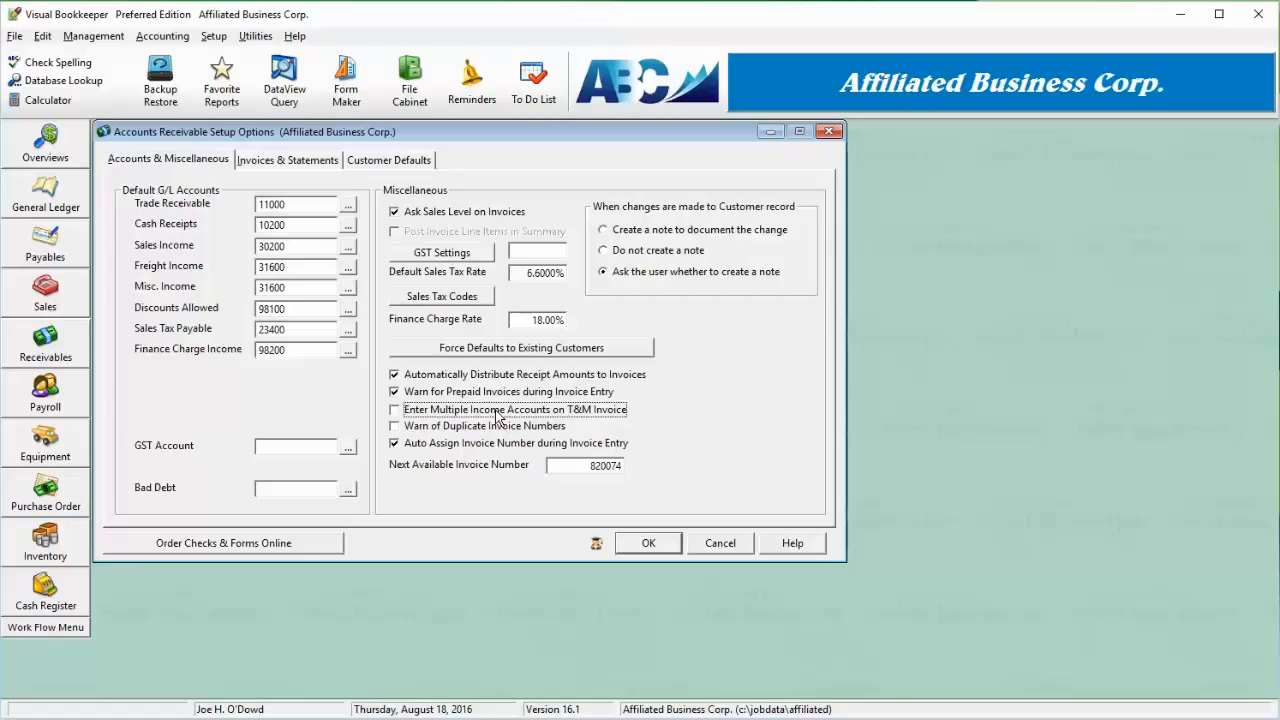
double_click(508, 430)
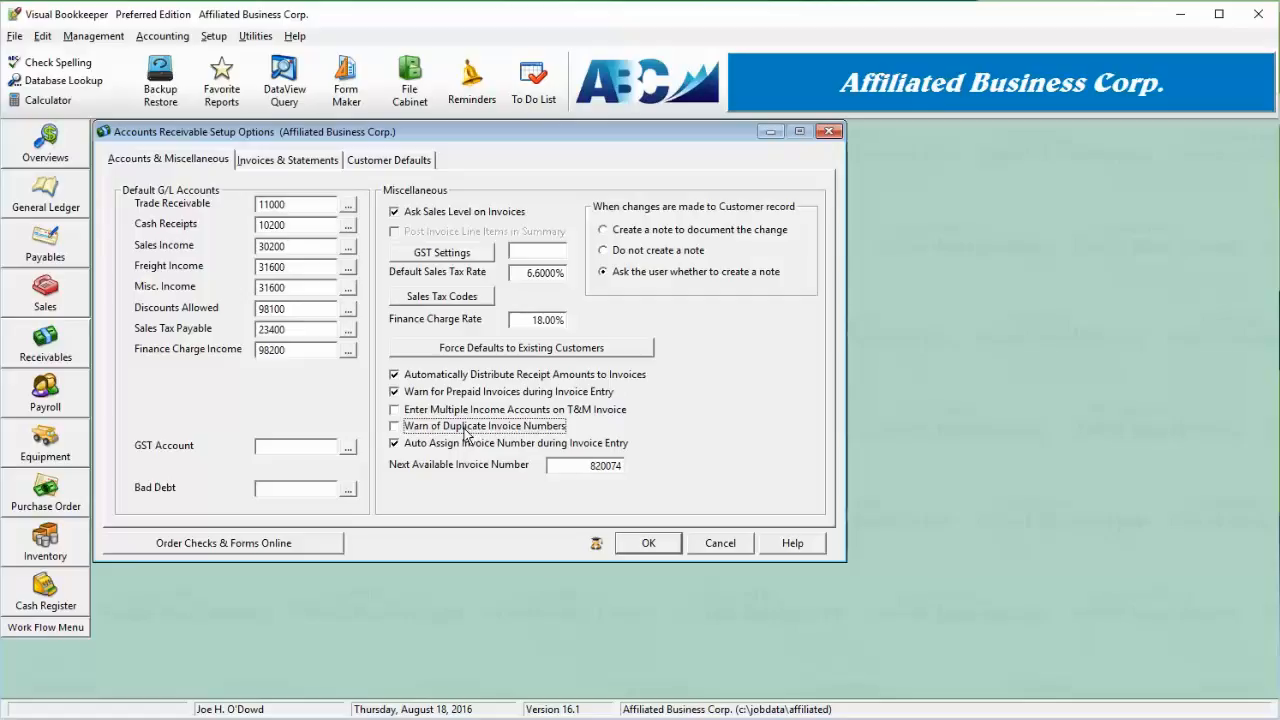
key(Tab)
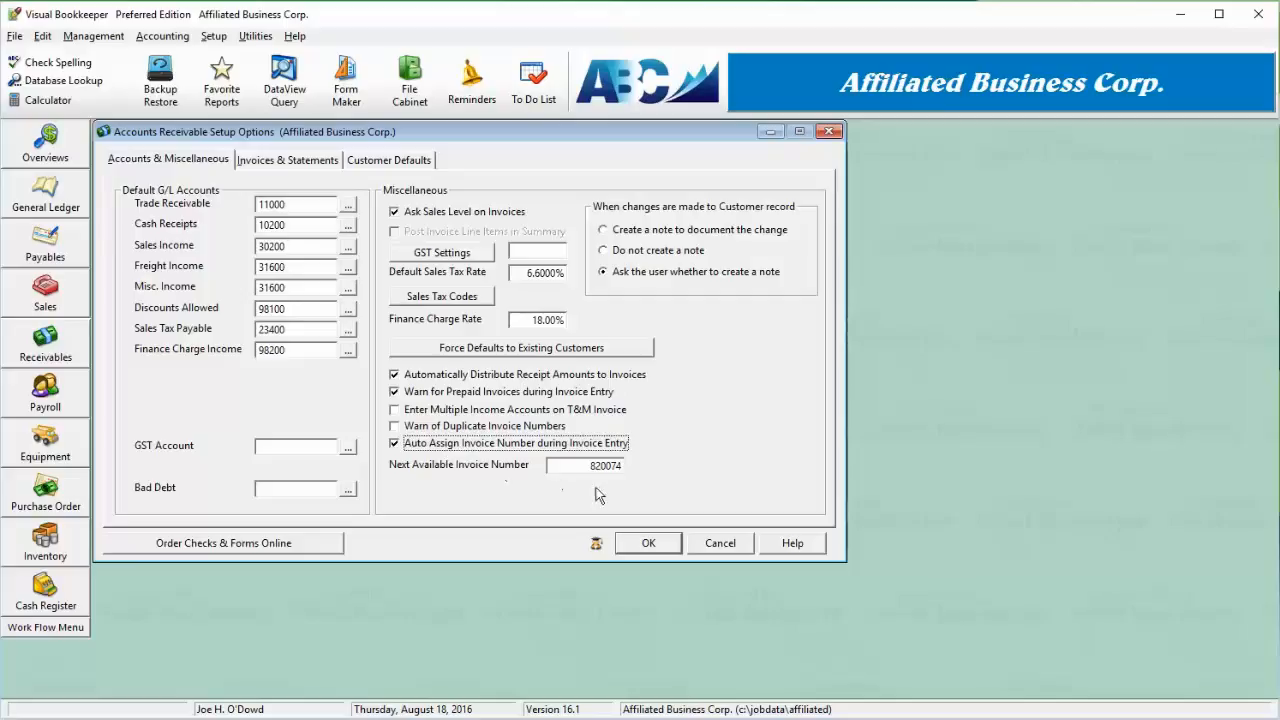
drag(574, 466, 651, 474)
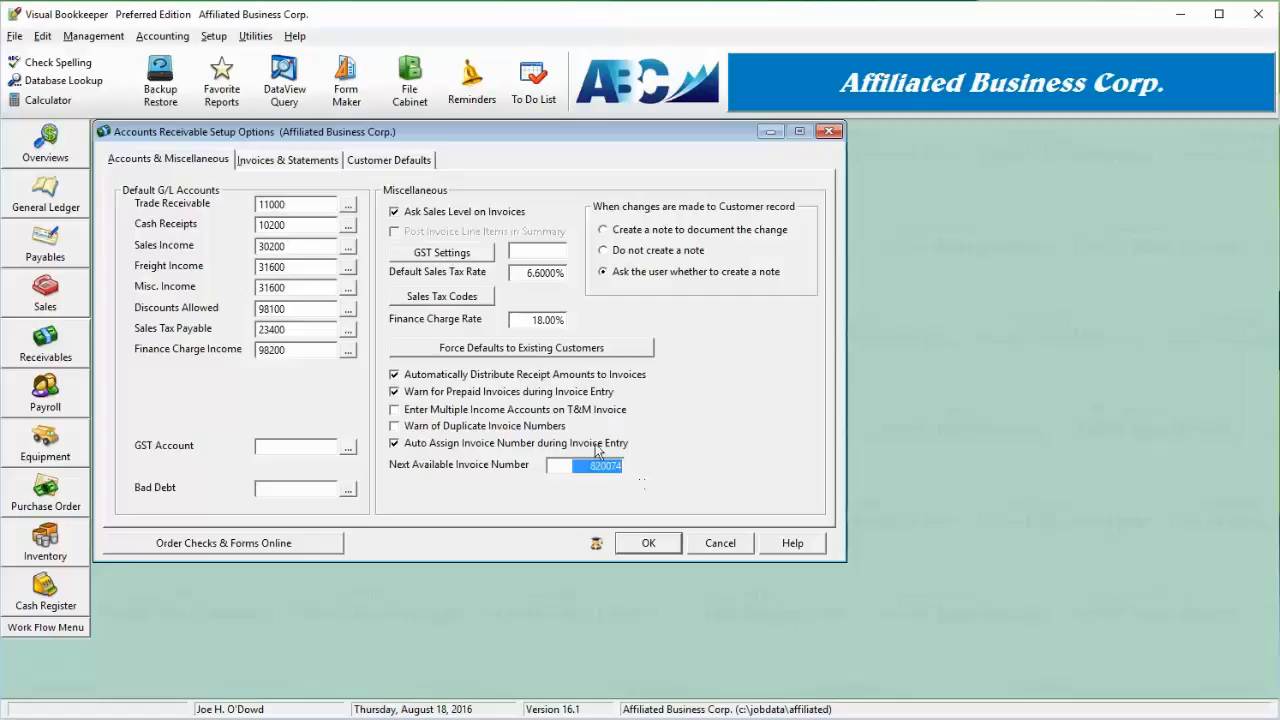
Step: Review the FormMaker invoice format and its report file, and switch invoice printing to the 13006PF blank-paper format
click(313, 163)
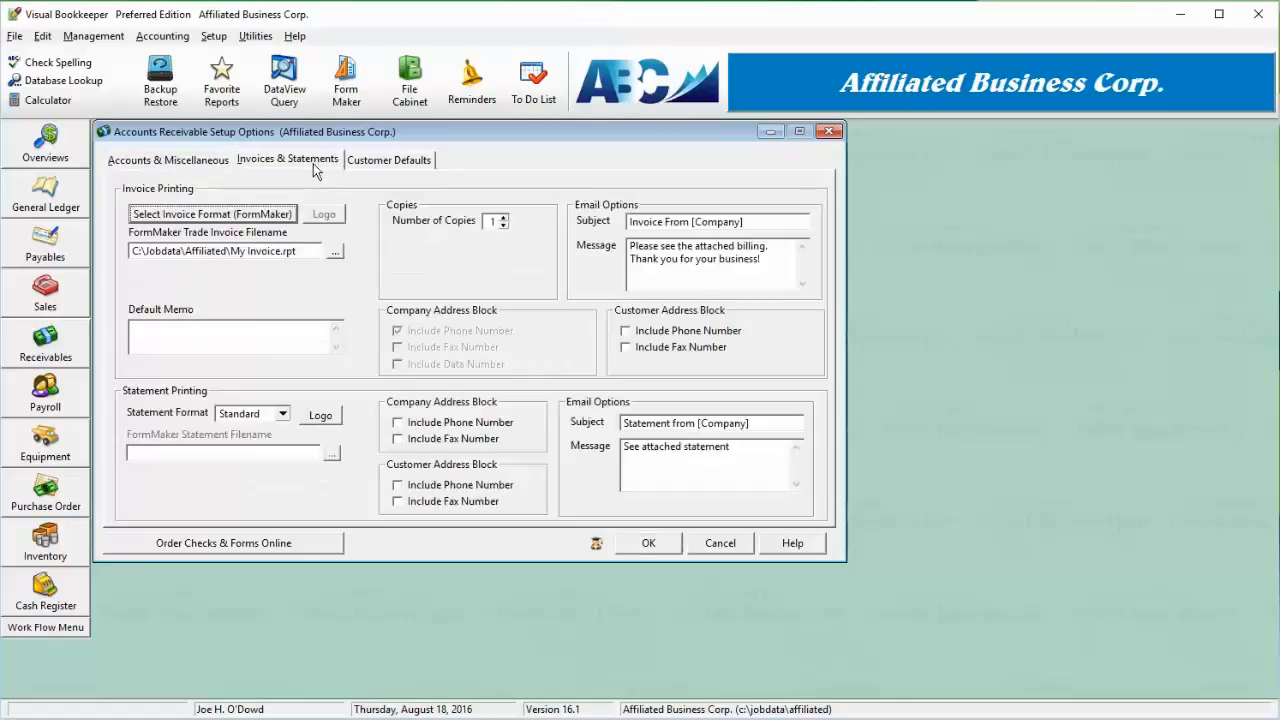
click(279, 219)
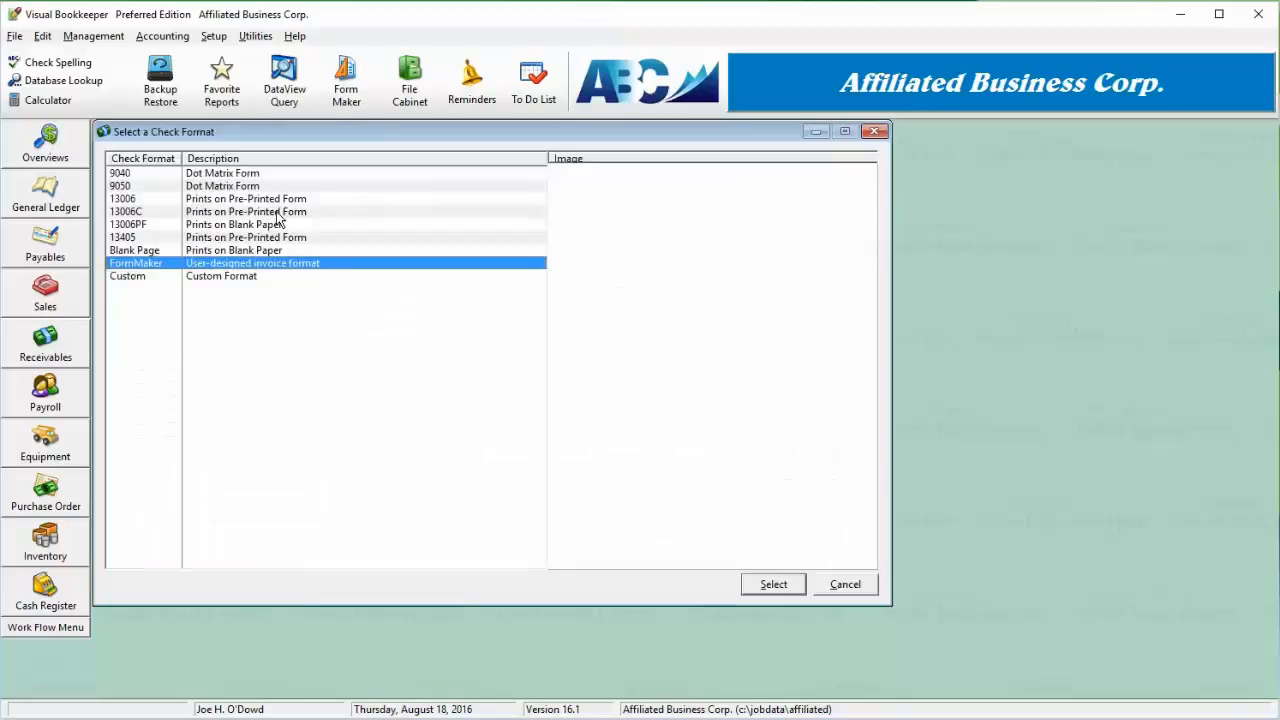
double_click(287, 267)
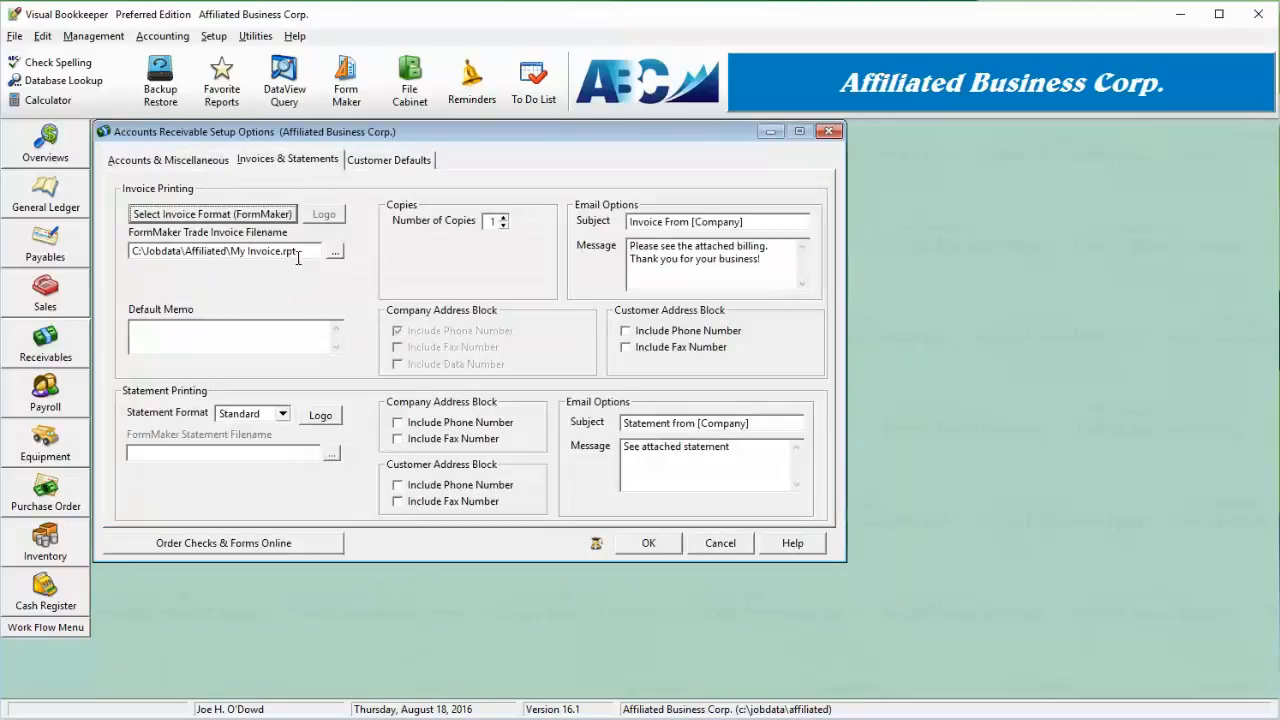
click(298, 254)
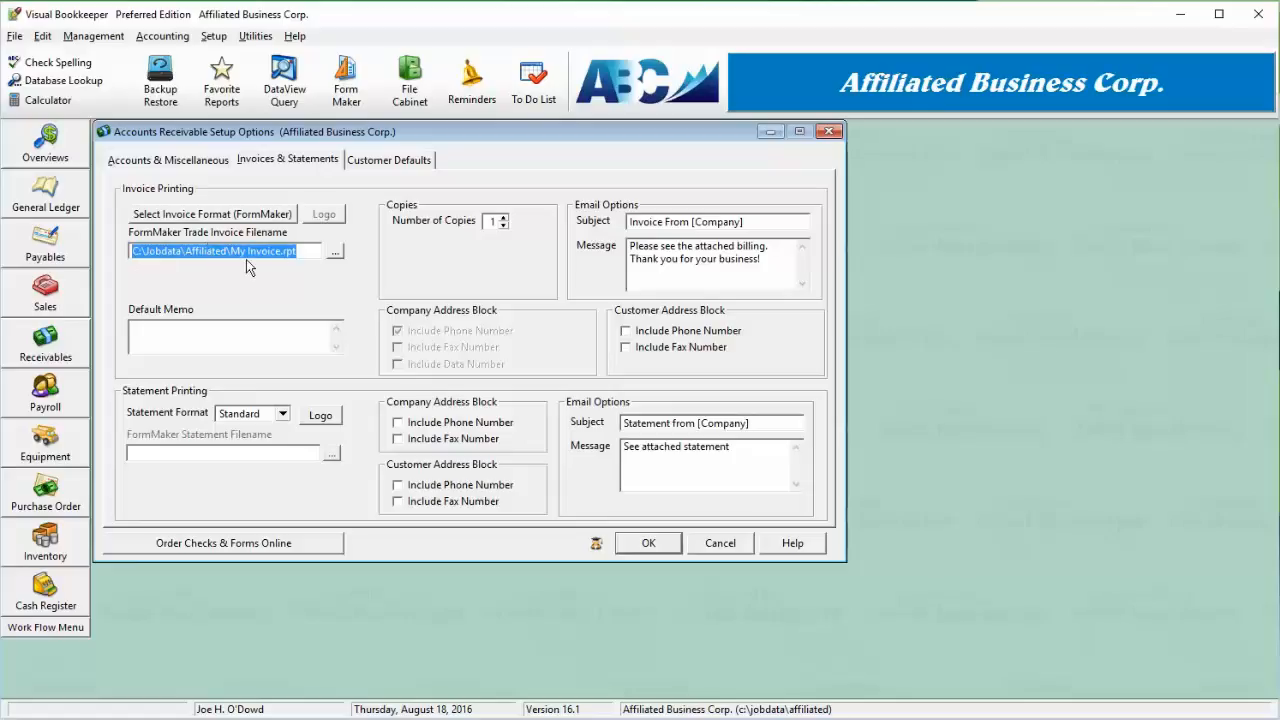
click(251, 214)
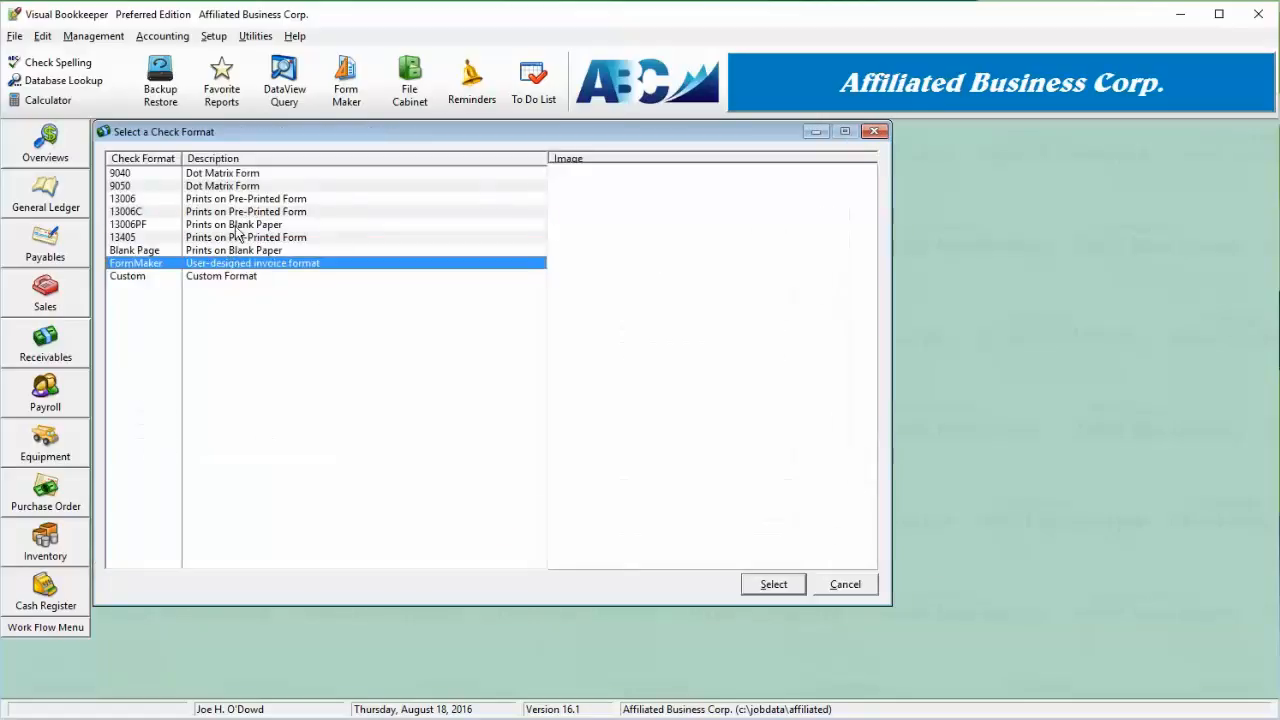
double_click(238, 226)
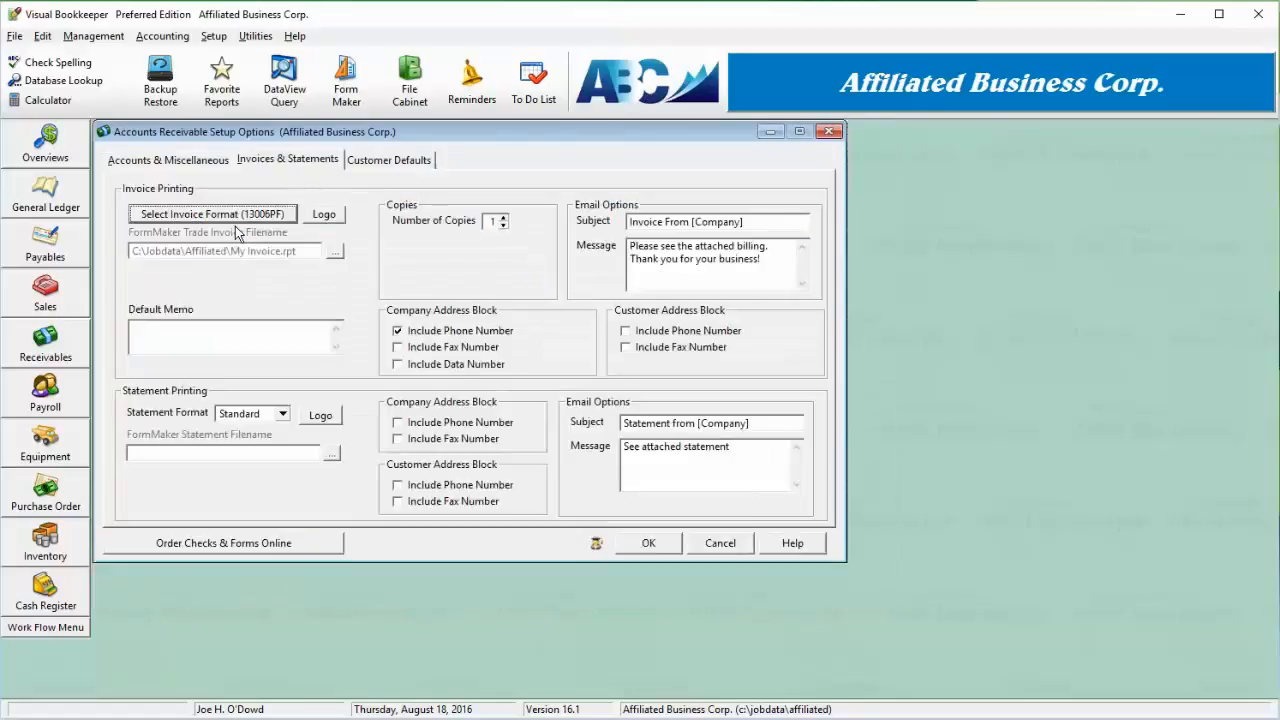
Step: Open the invoice logo options, preview the Logo Only layout, and return to Logo and Company Information
click(320, 216)
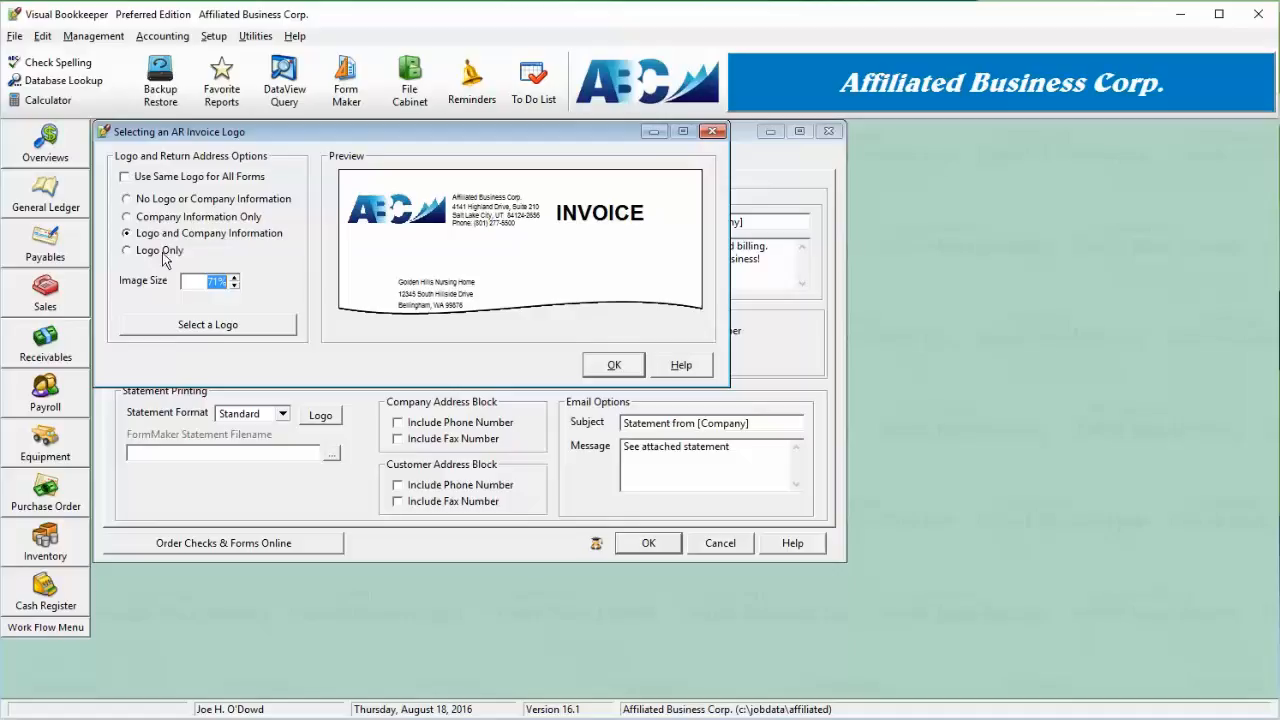
click(227, 325)
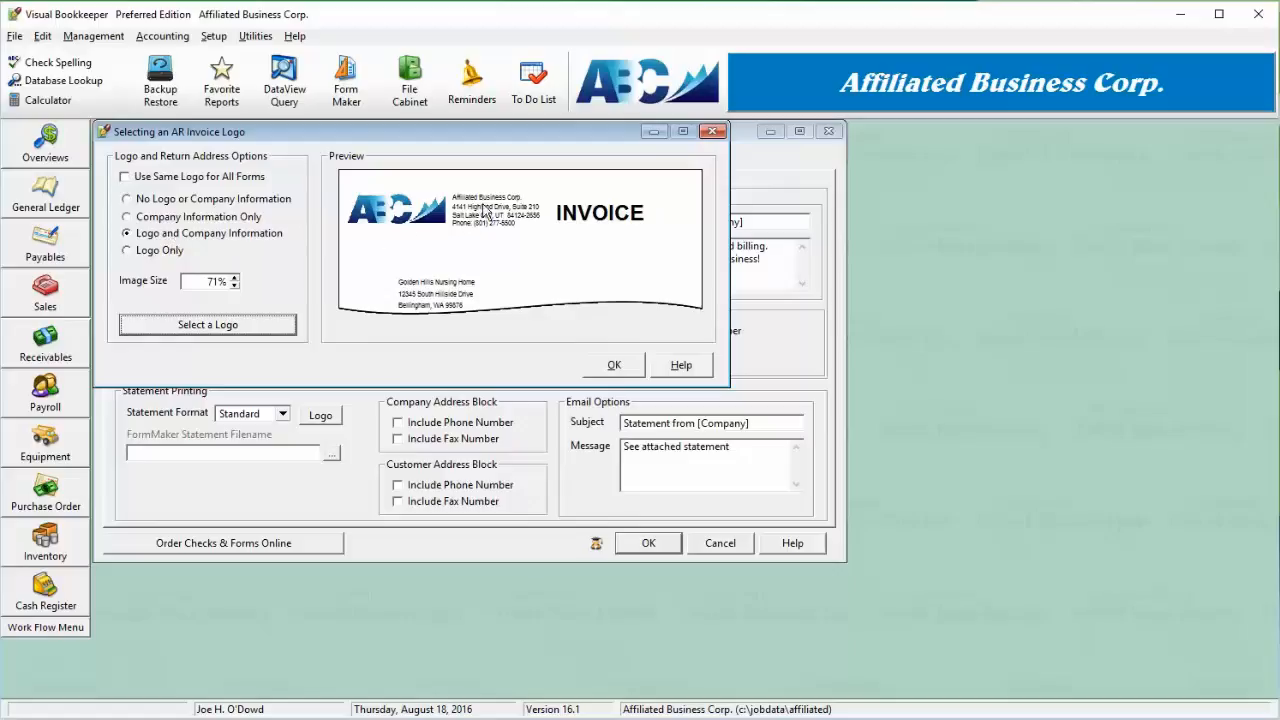
click(150, 257)
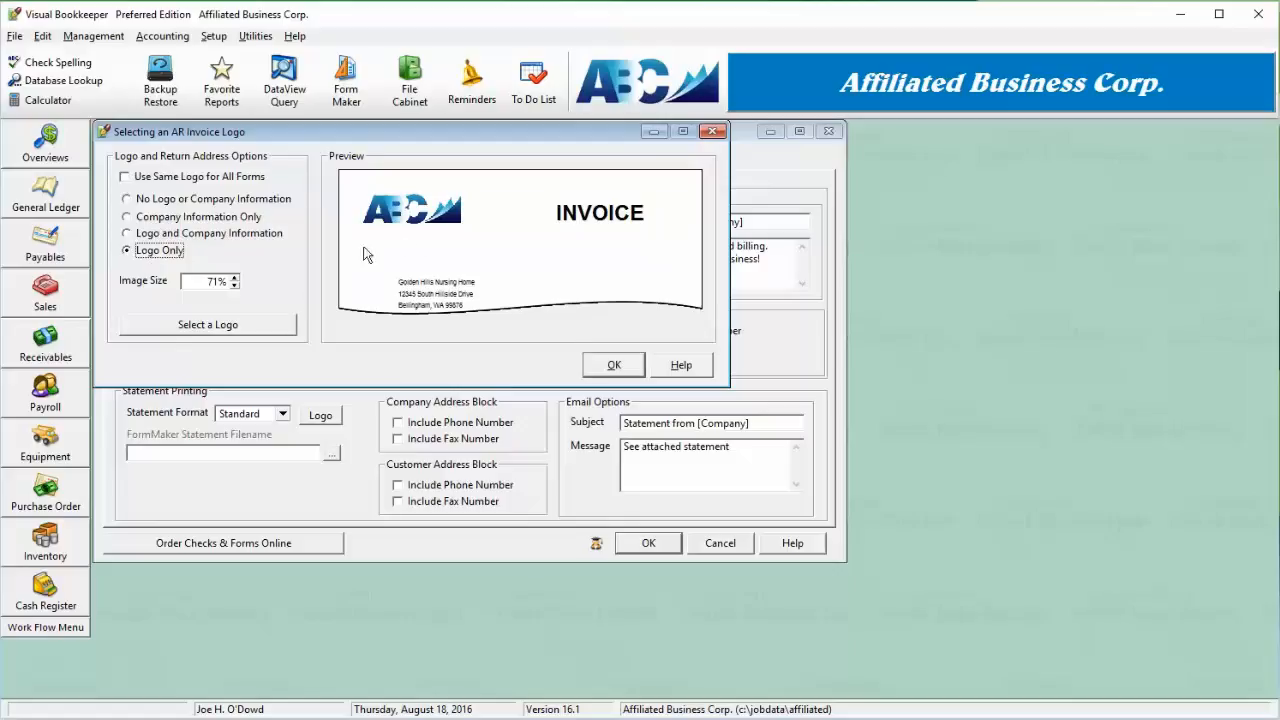
click(155, 234)
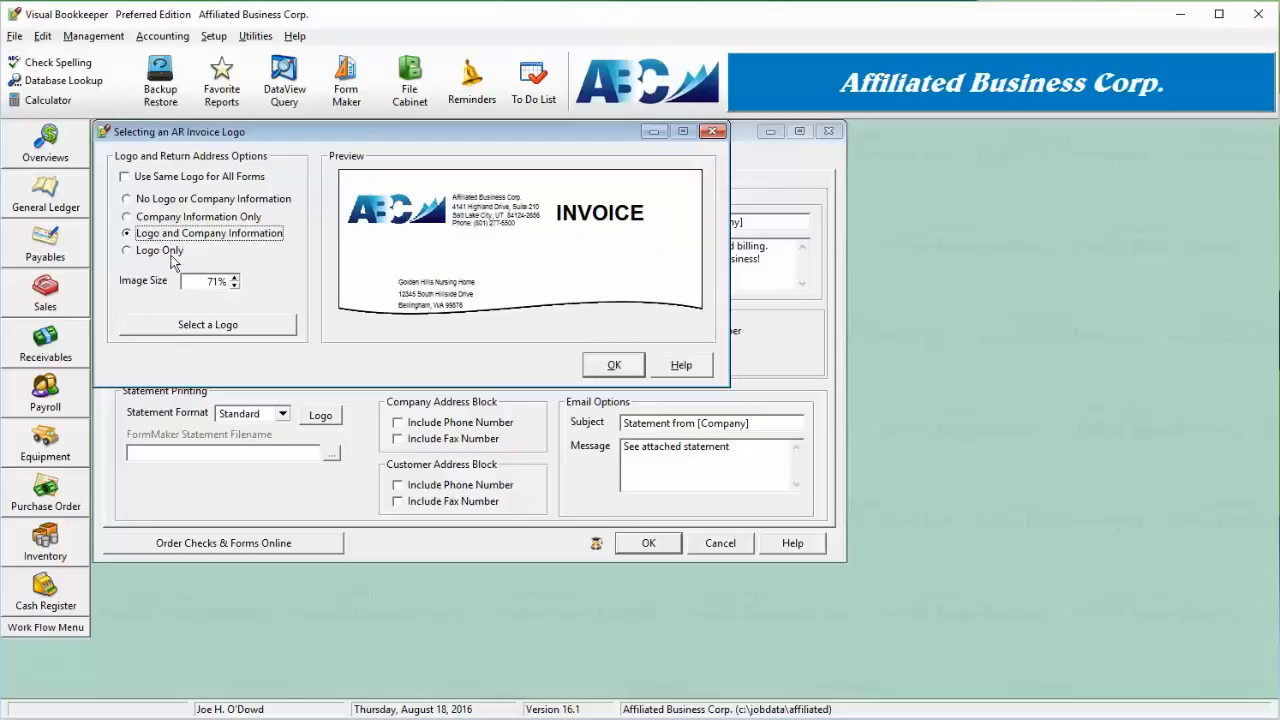
Step: Reduce the invoice logo's image size to 63% and accept the logo settings
click(234, 285)
click(234, 285)
click(234, 285)
click(234, 285)
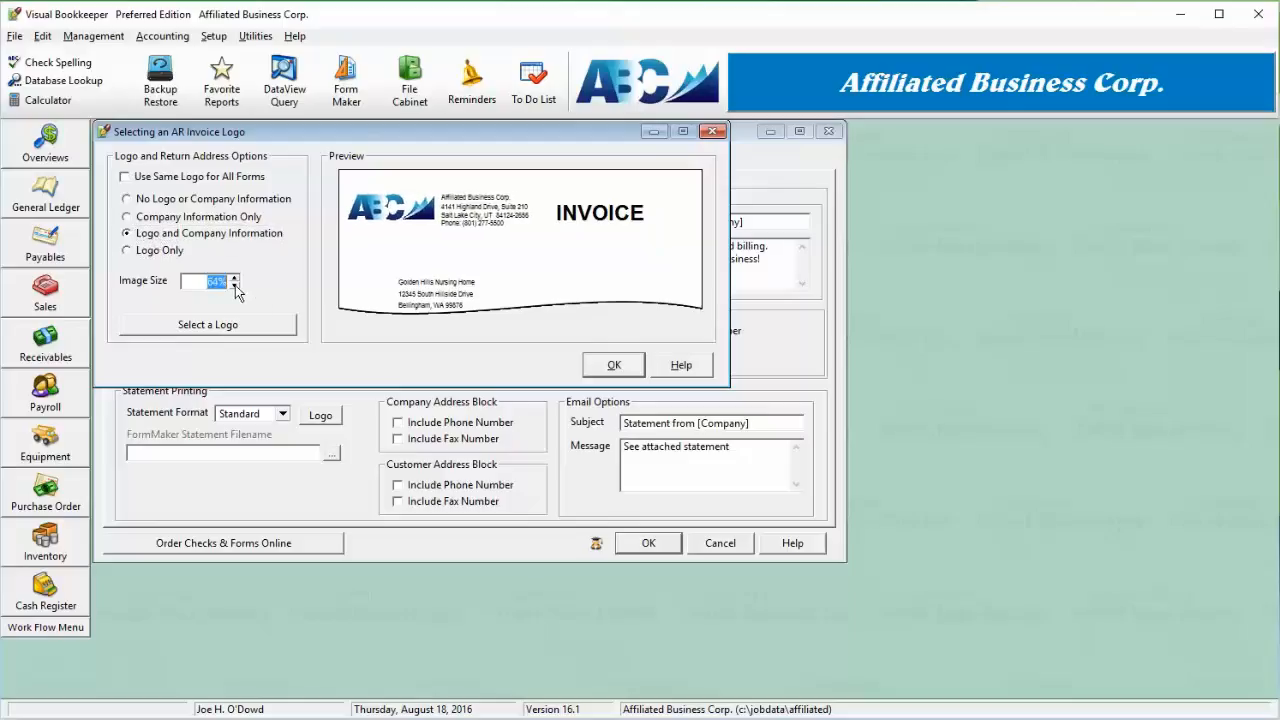
click(234, 285)
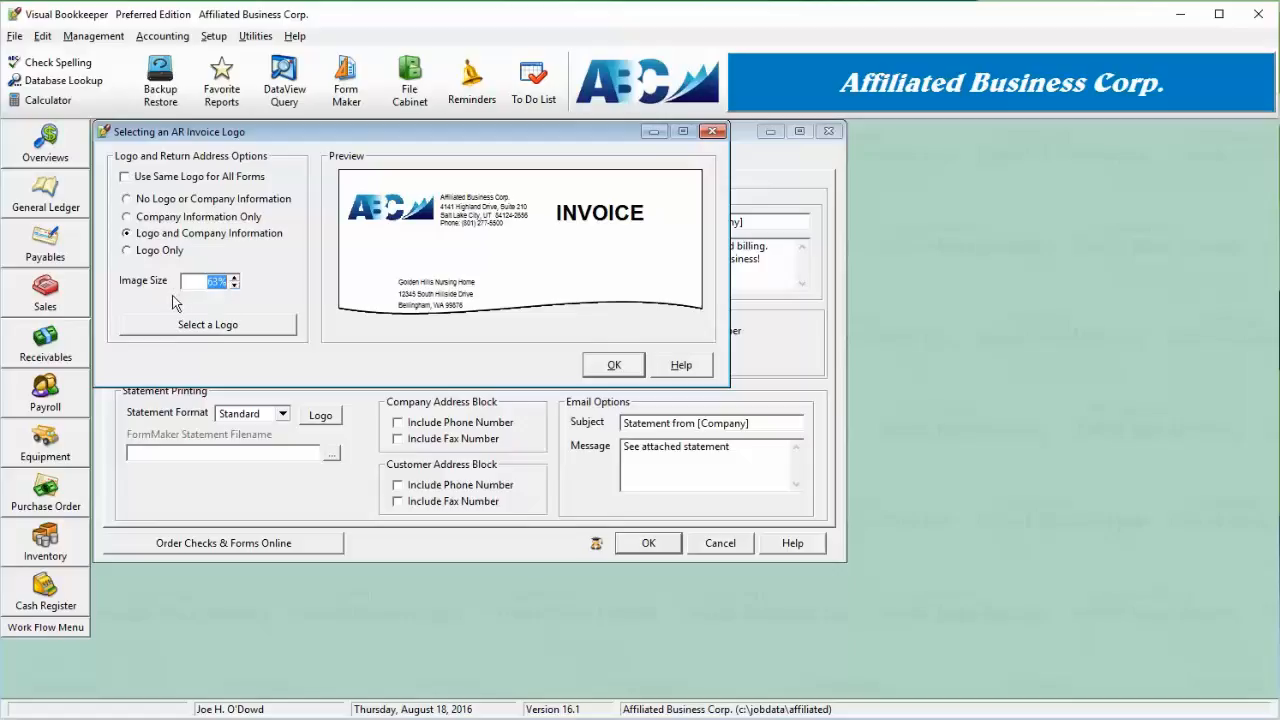
click(615, 366)
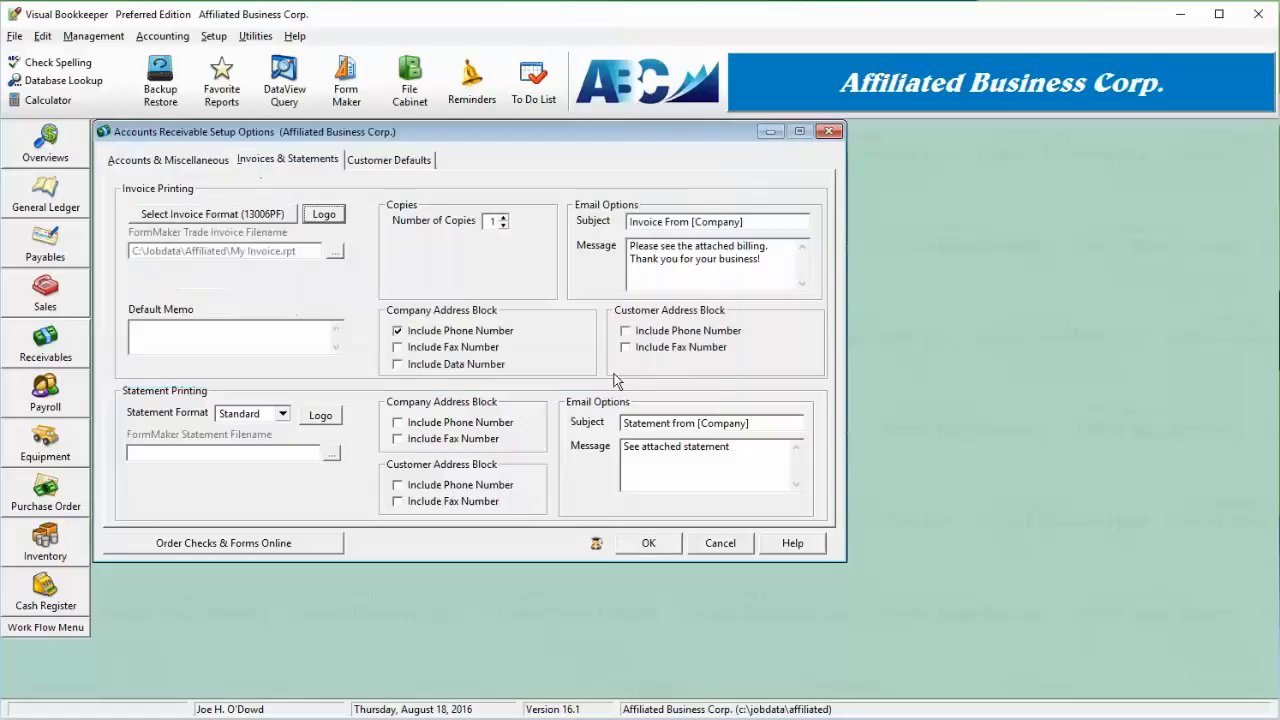
Step: Try three labelled copies for invoice printing, and return the number of copies to 1
click(504, 217)
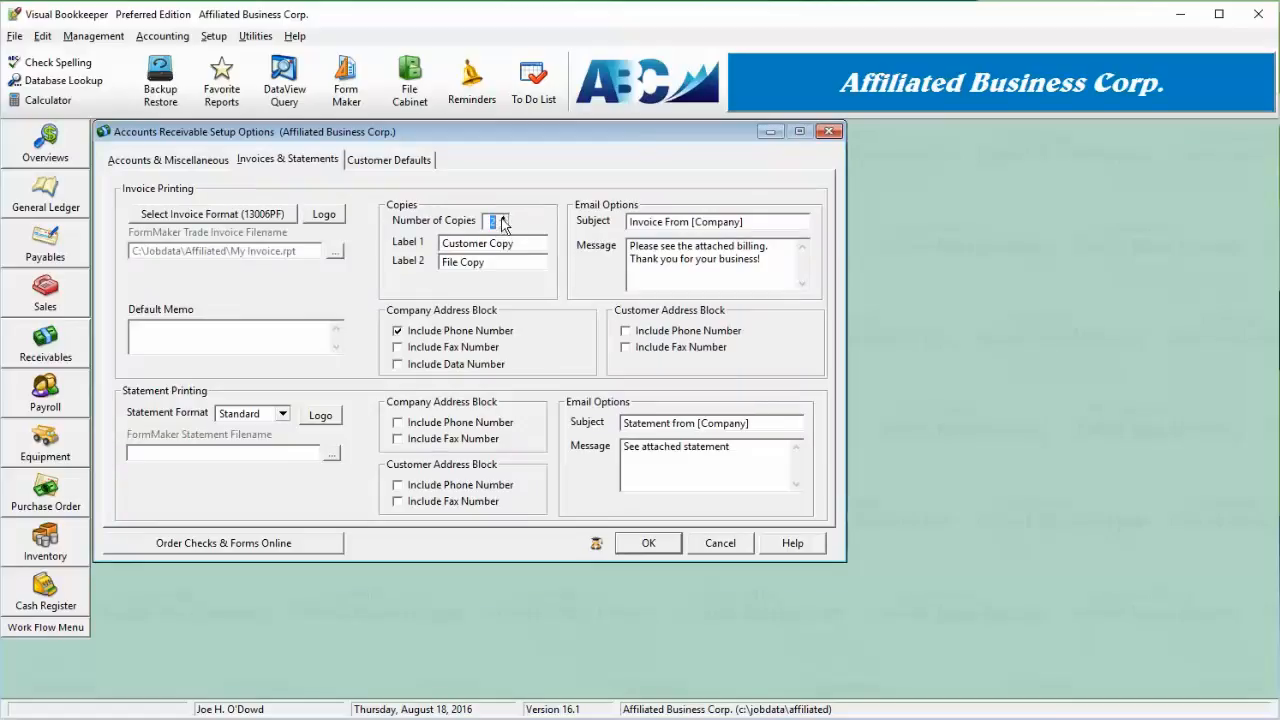
click(502, 218)
click(535, 246)
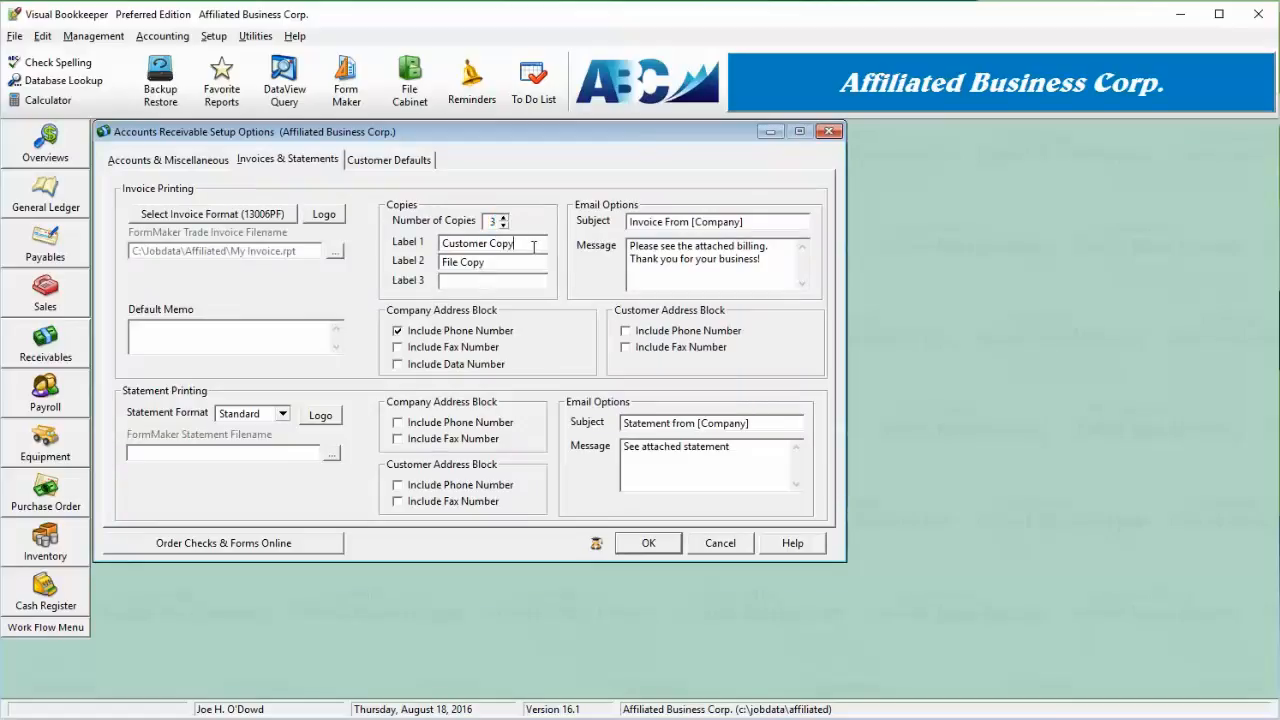
click(530, 264)
click(503, 226)
click(503, 226)
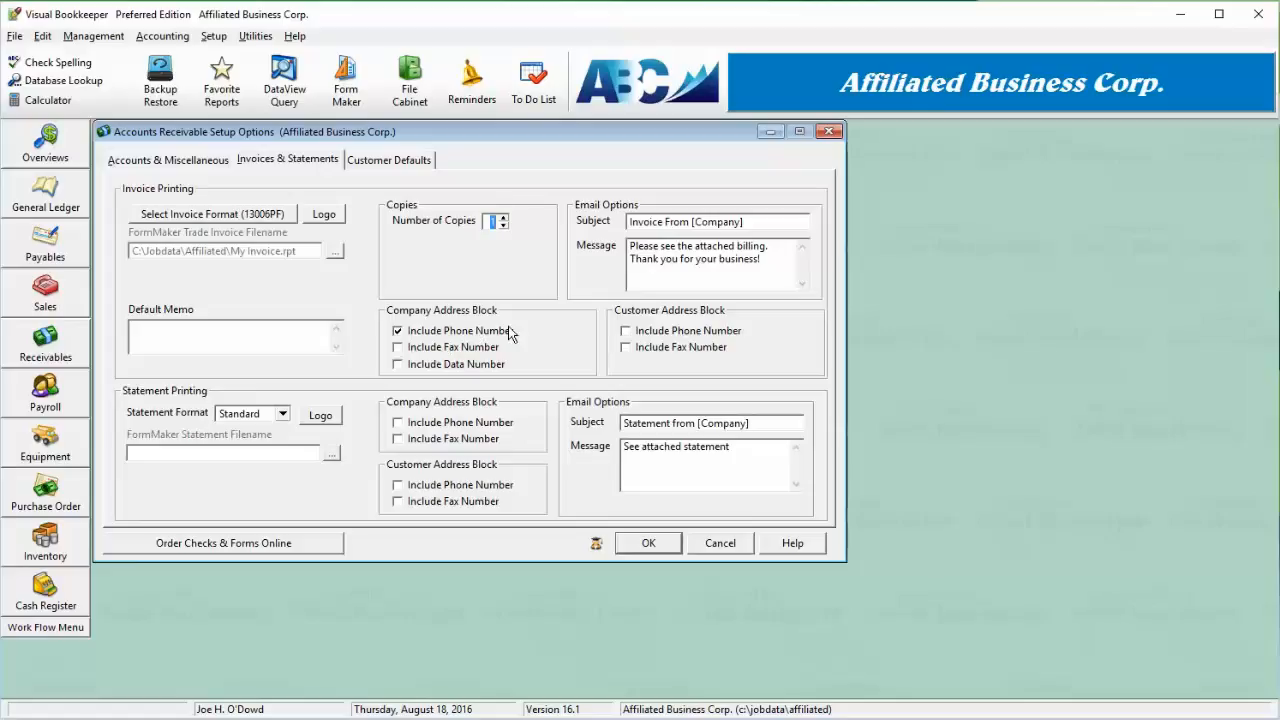
Step: Try the FormMaker statement format with its filename field, and return the statement format to Standard
click(276, 414)
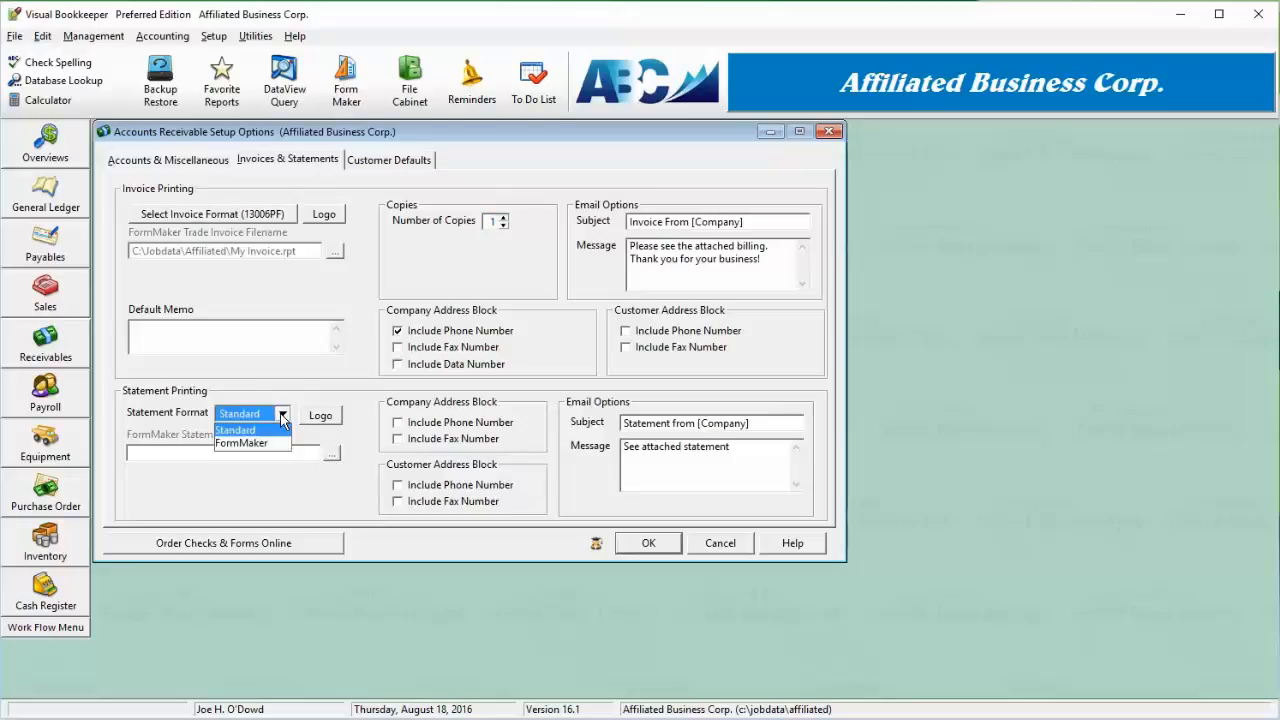
click(271, 445)
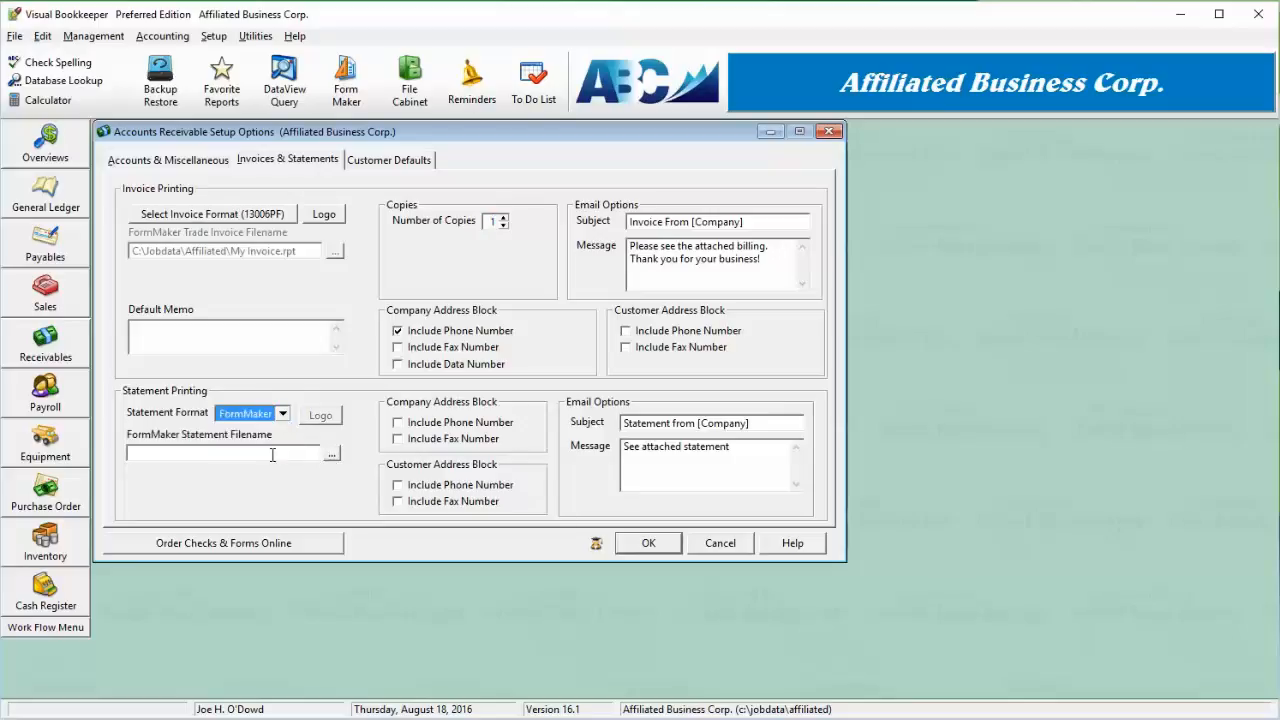
click(226, 455)
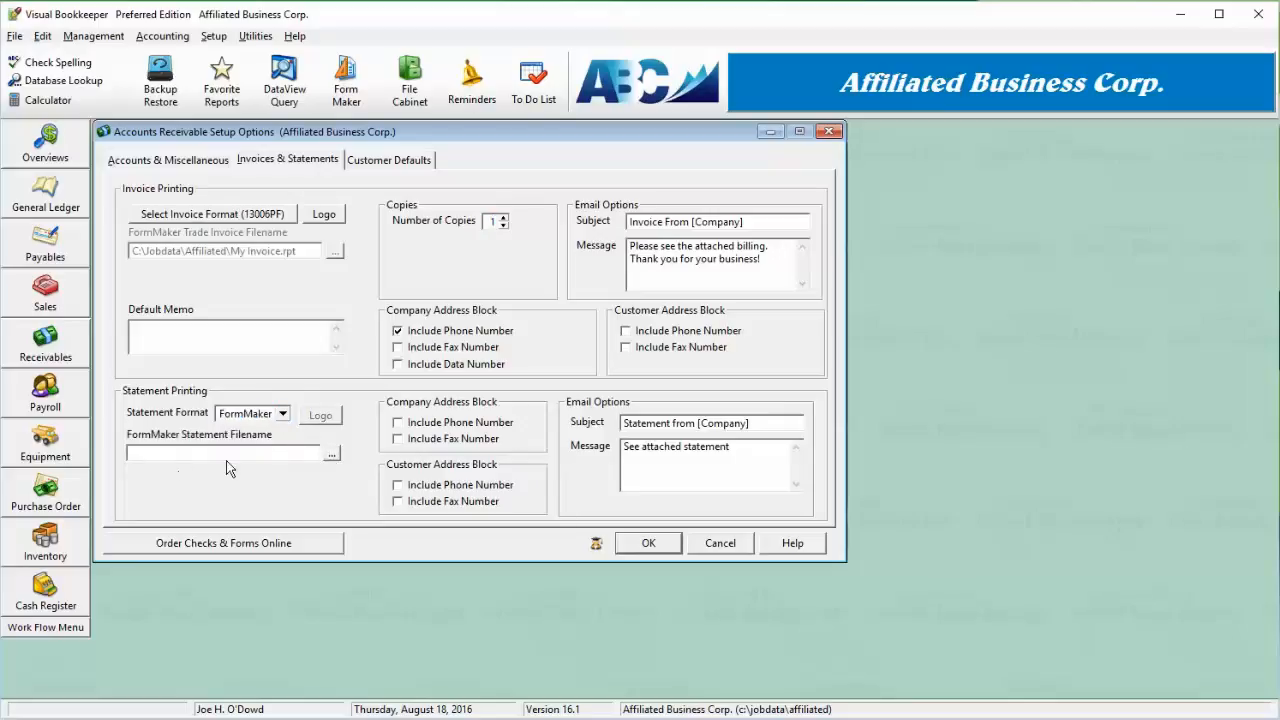
click(282, 415)
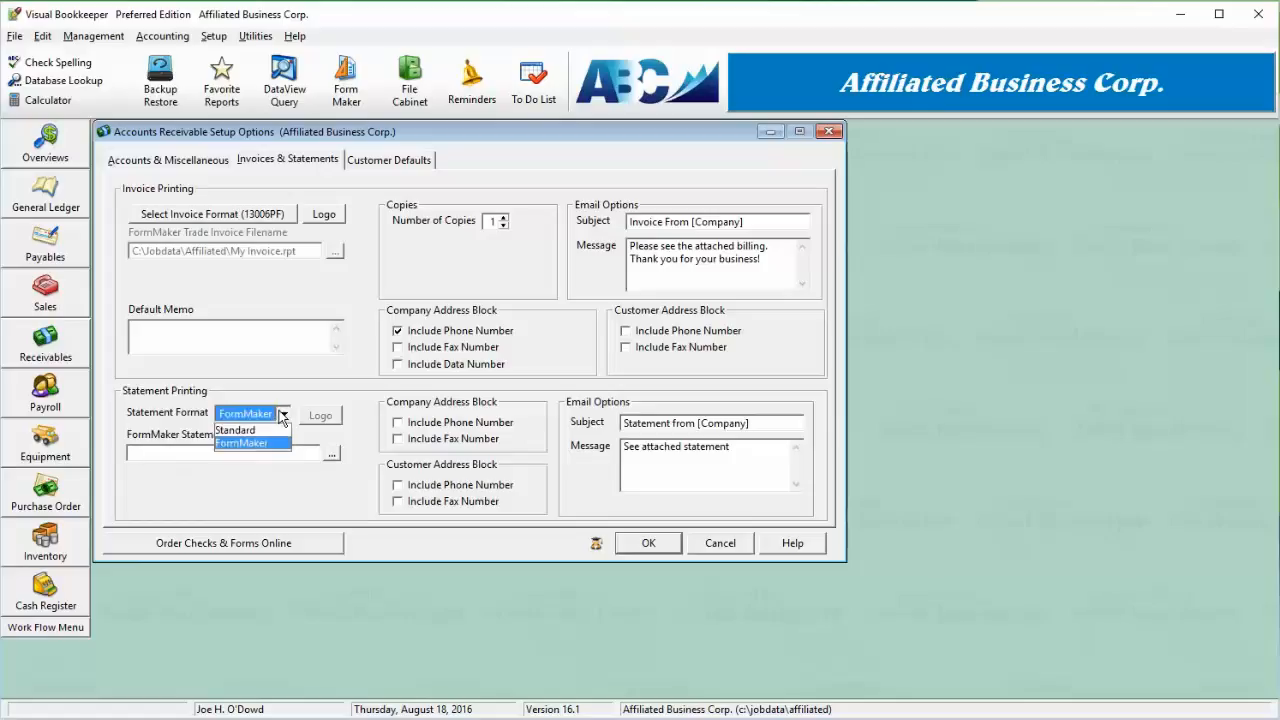
click(263, 431)
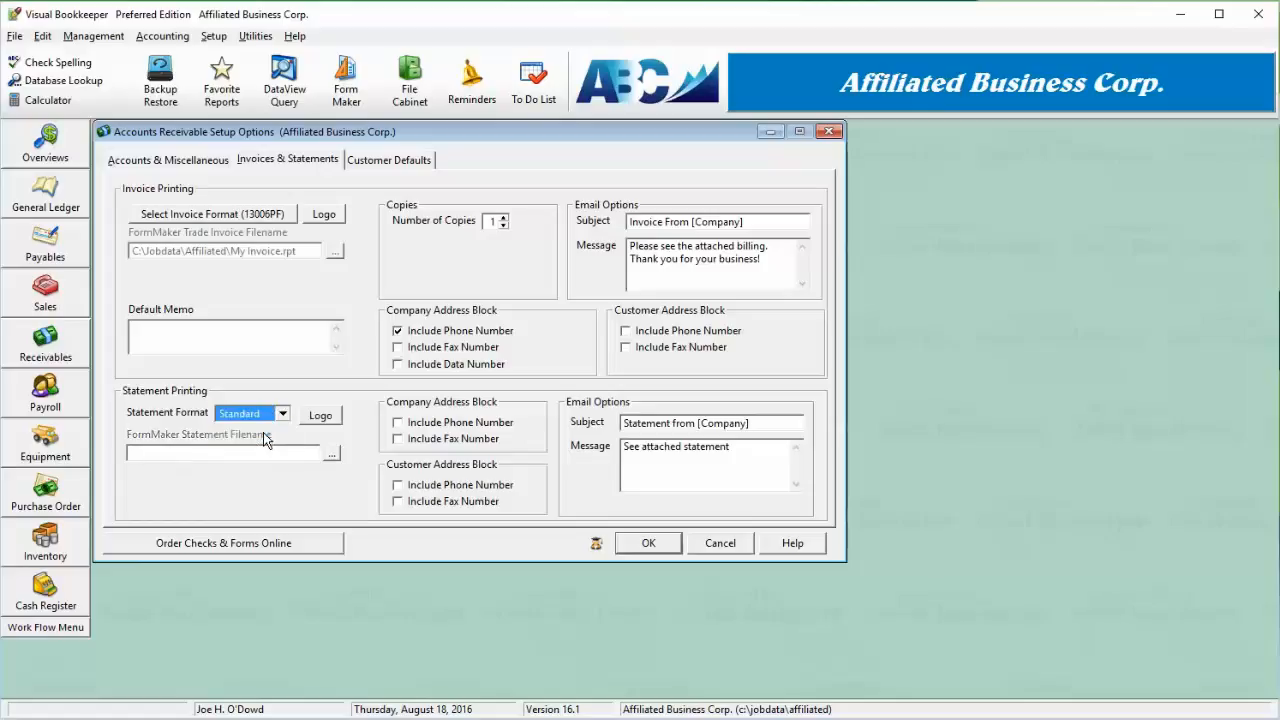
Step: Review the statement logo options, and open the default due, discount and aging terms for customers
click(321, 418)
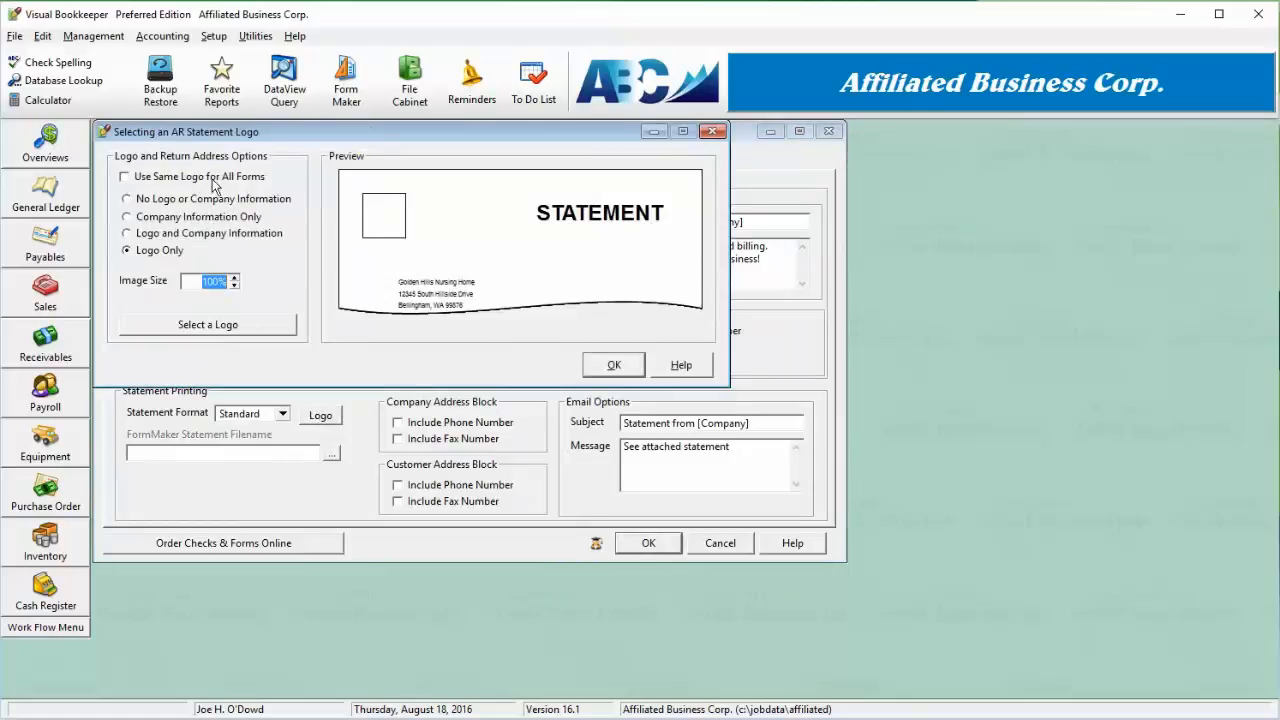
click(613, 366)
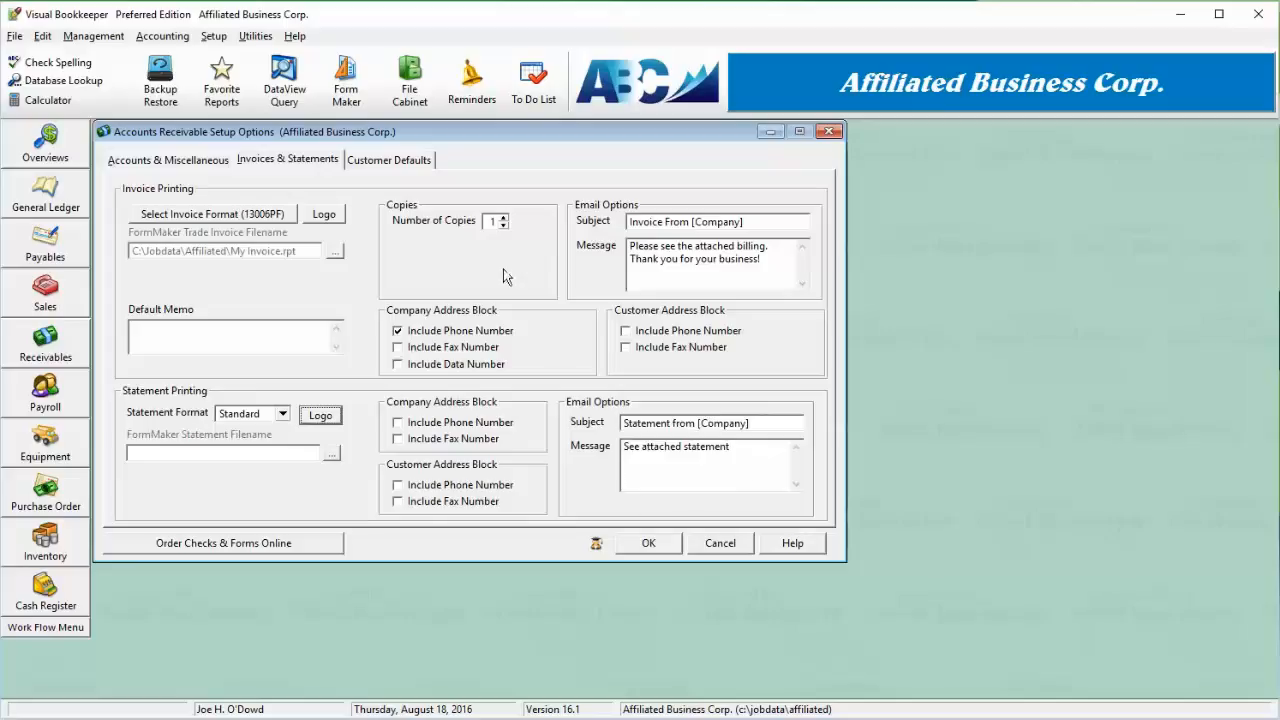
click(420, 162)
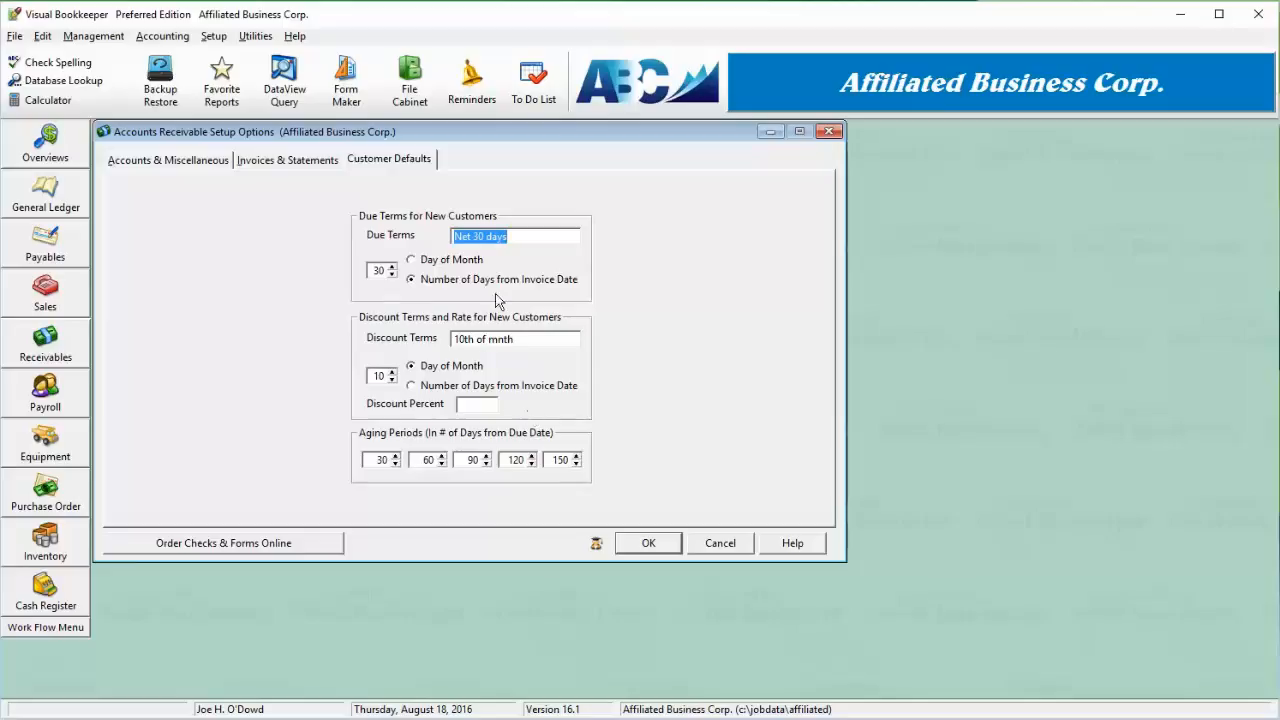
Step: Try Day of Month for the new-customer due terms, and return the basis to Number of Days from Invoice Date
click(411, 261)
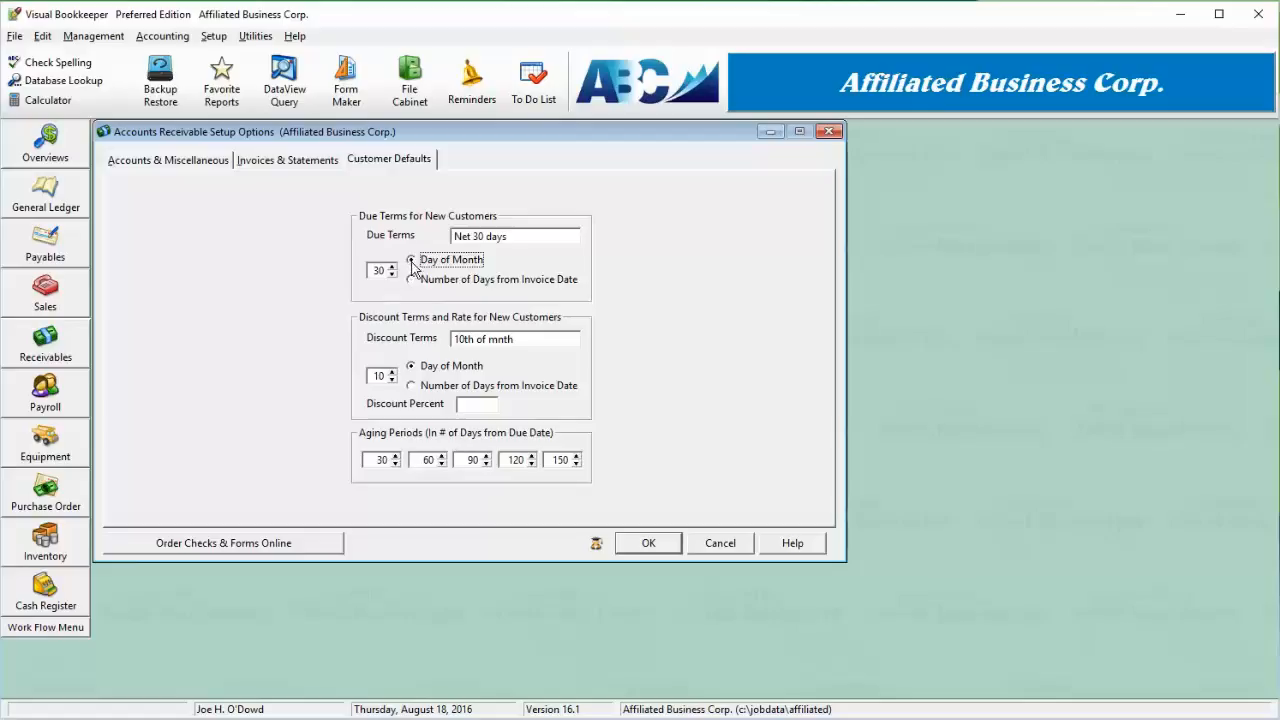
click(419, 278)
click(419, 259)
click(412, 280)
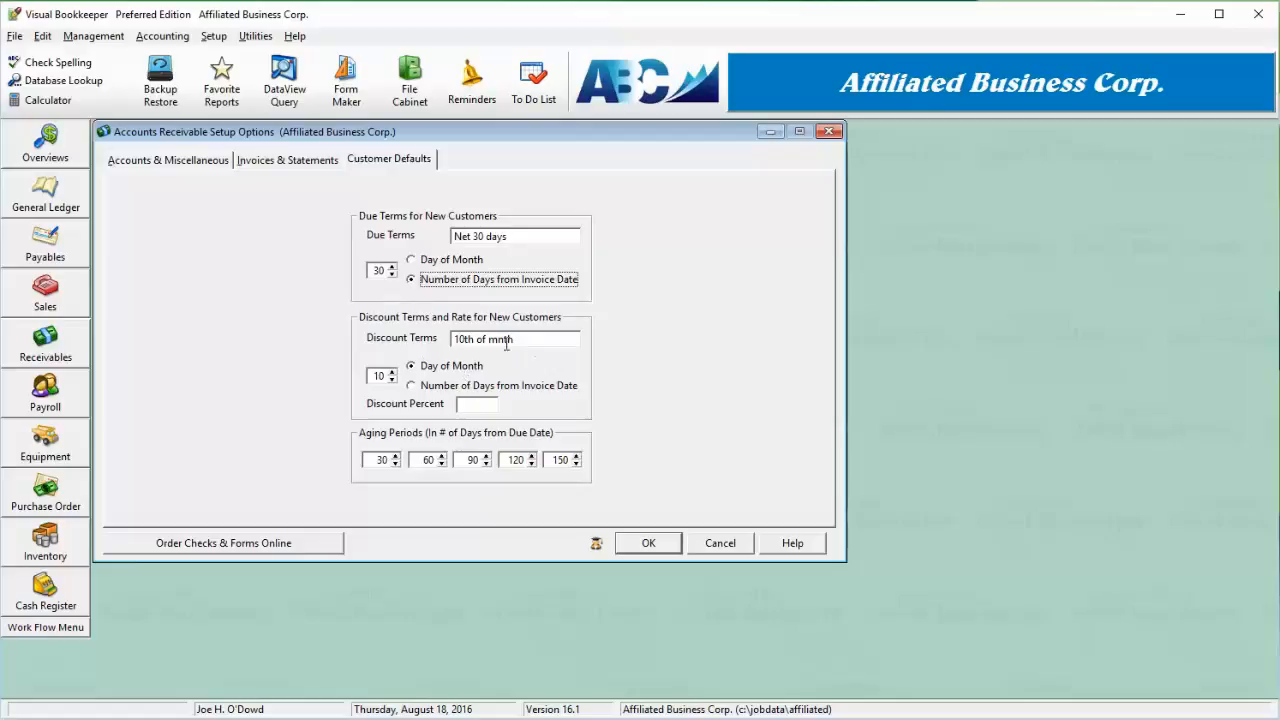
Step: Try Number of Days from Invoice Date for the new-customer discount terms, and return the basis to Day of Month
drag(548, 340, 455, 340)
click(476, 375)
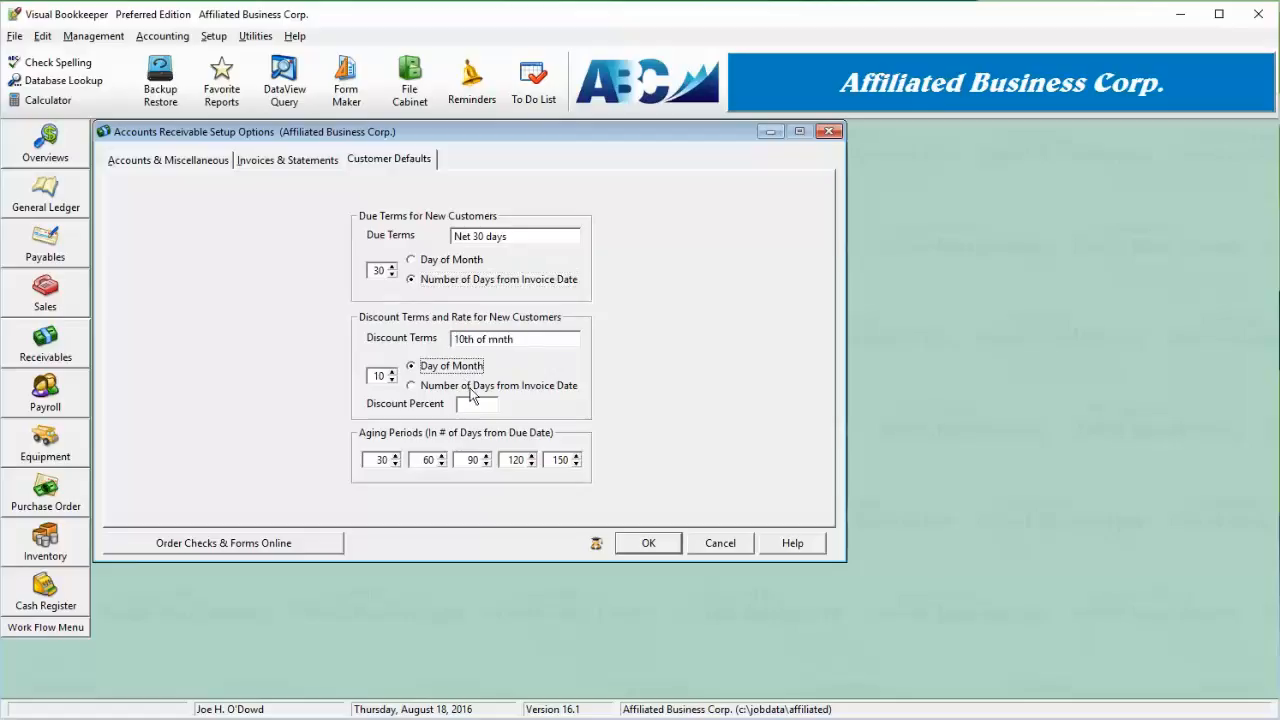
click(472, 392)
click(463, 373)
Step: Check where defaults can be forced to existing customers, and review the aging periods in the customer defaults
click(216, 164)
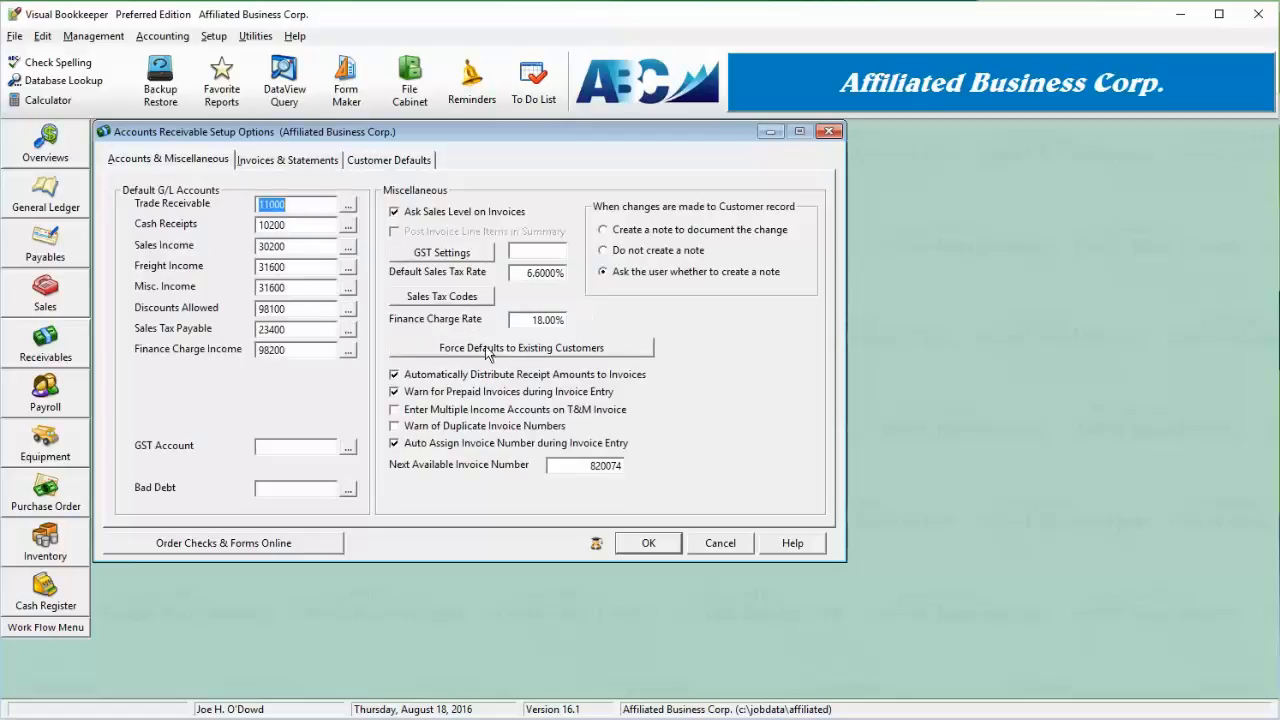
click(392, 162)
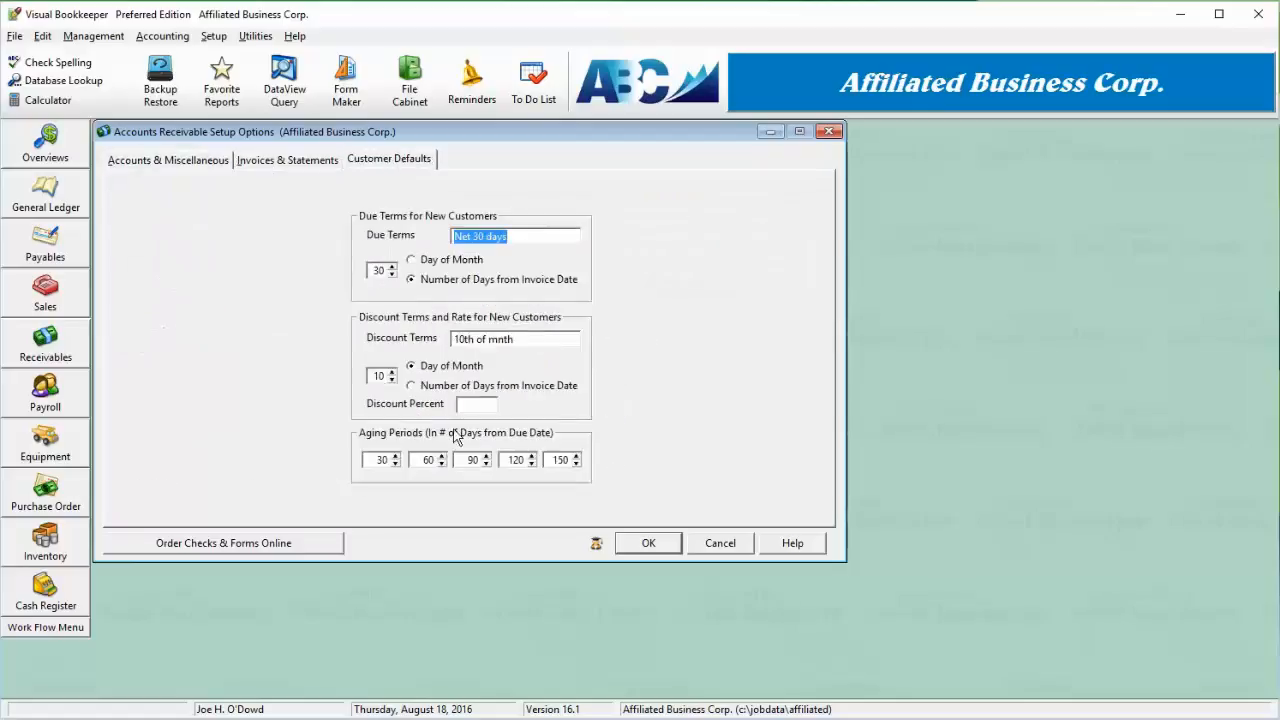
click(380, 462)
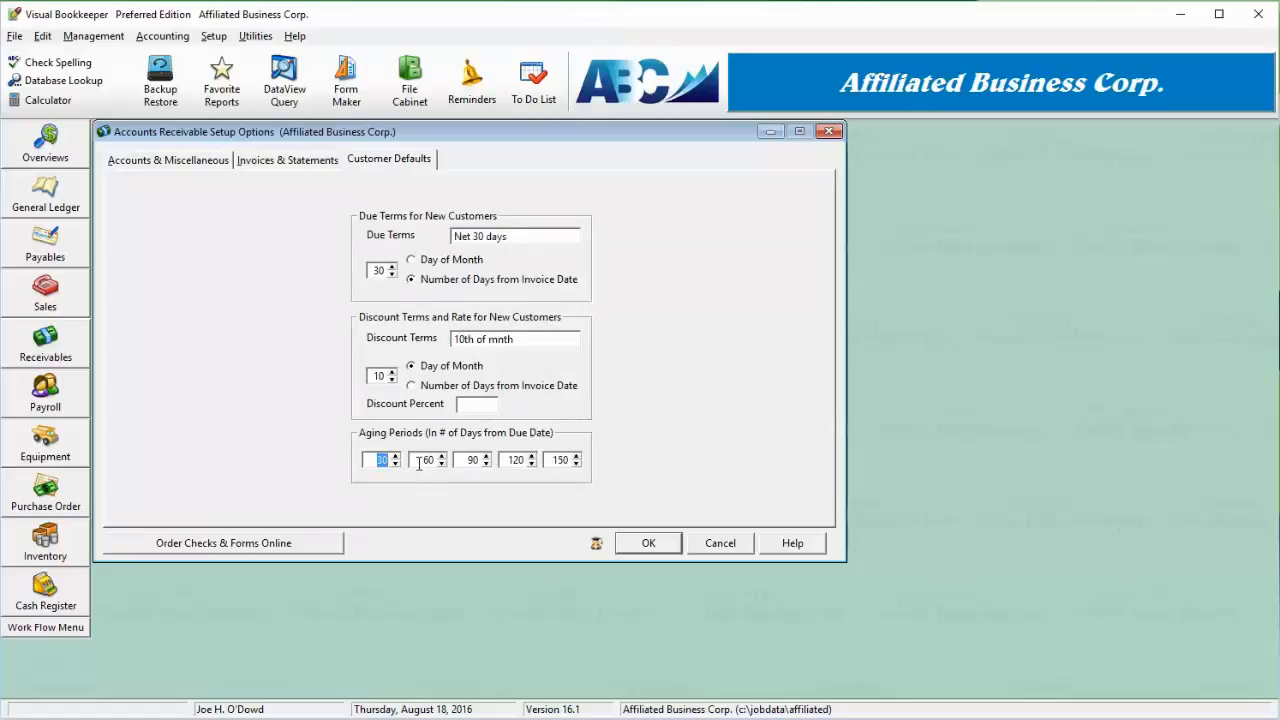
click(426, 458)
click(466, 460)
click(507, 461)
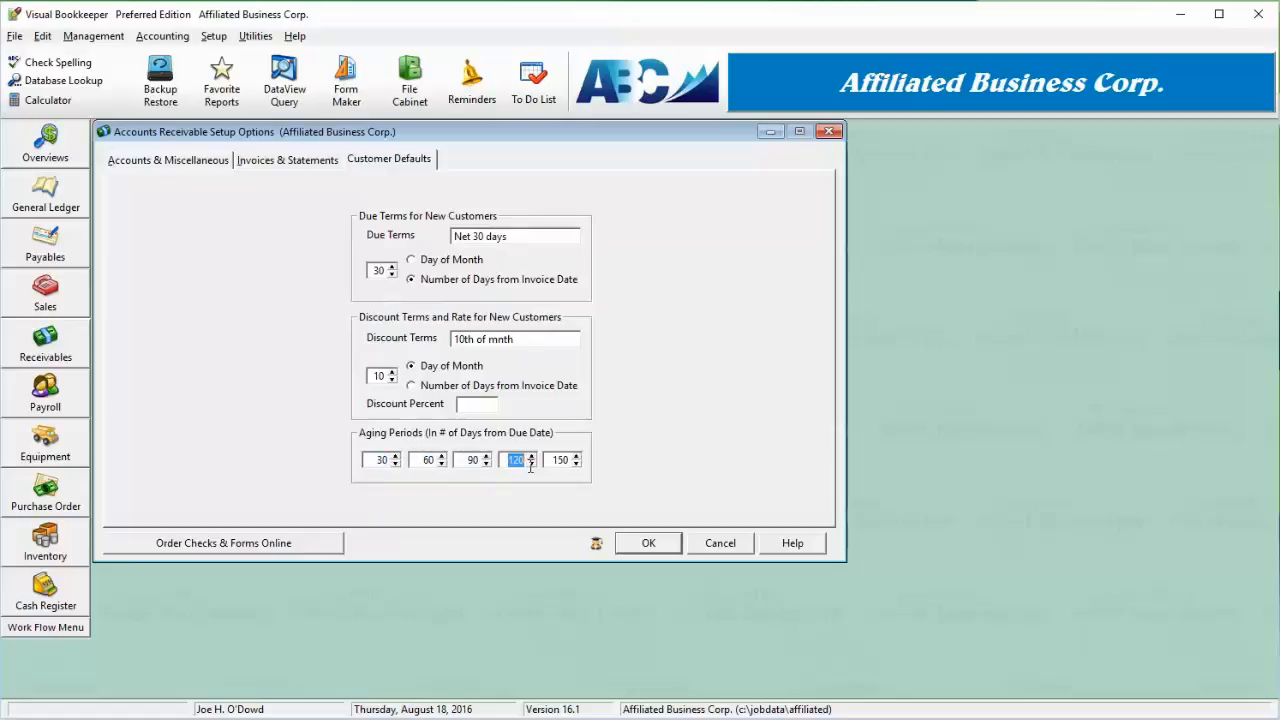